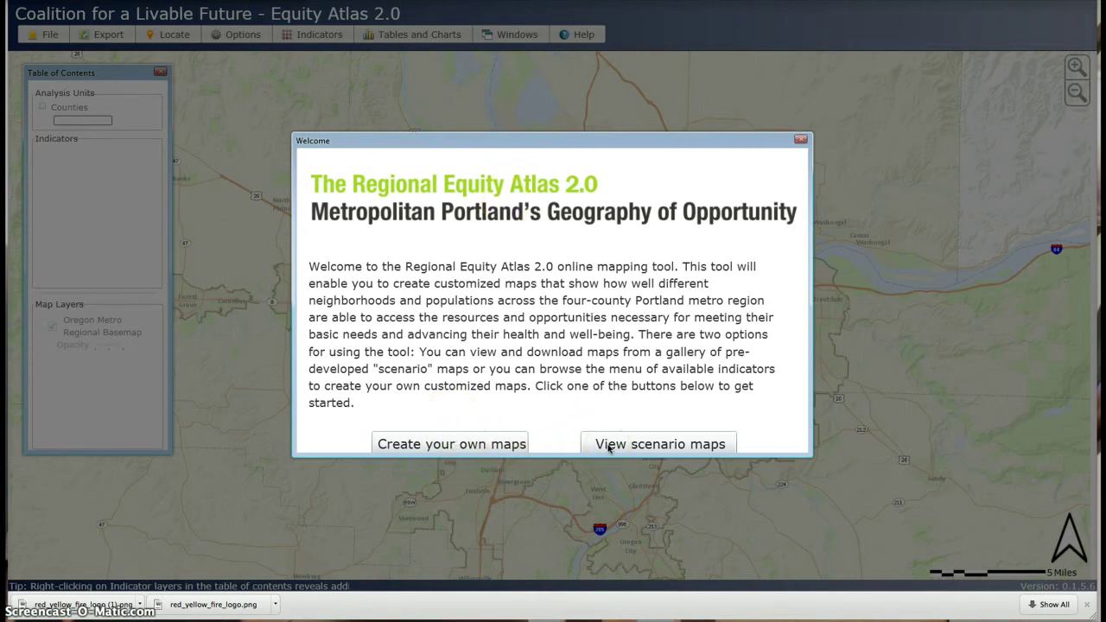
Step: Choose to create your own maps from the welcome window
left_click(596, 391)
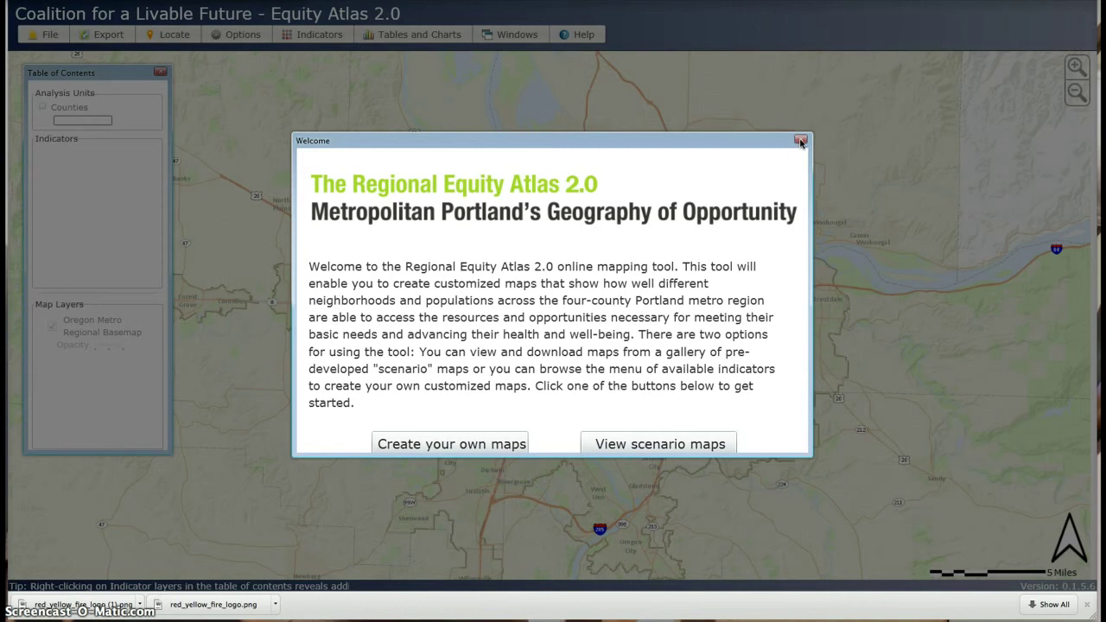
left_click(482, 445)
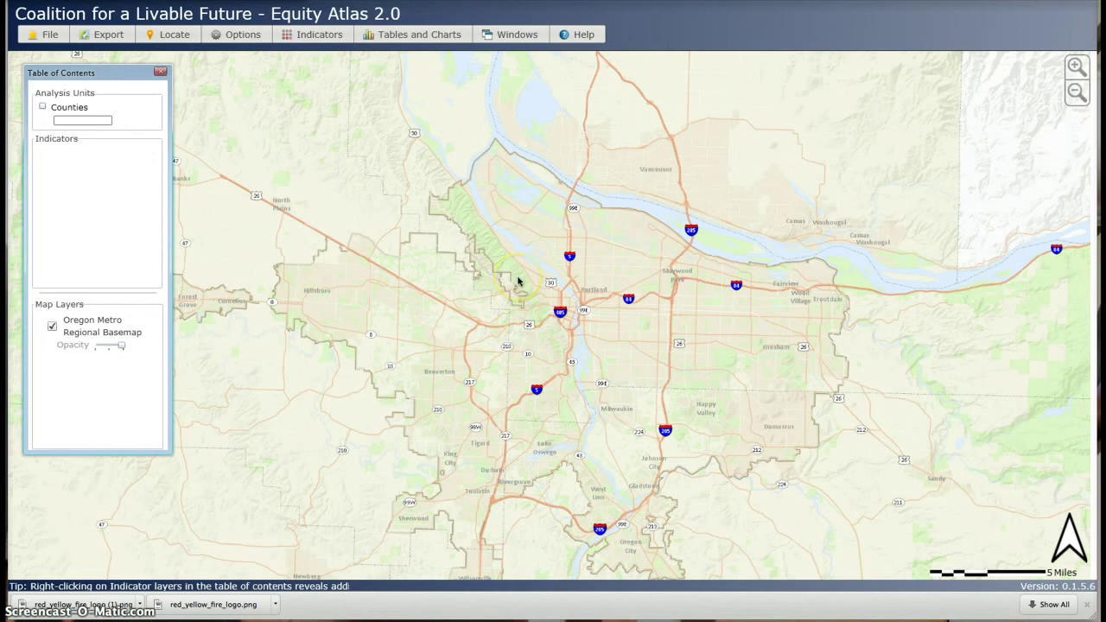
Step: Reopen the welcome window and show the gallery of scenario maps
left_click(439, 29)
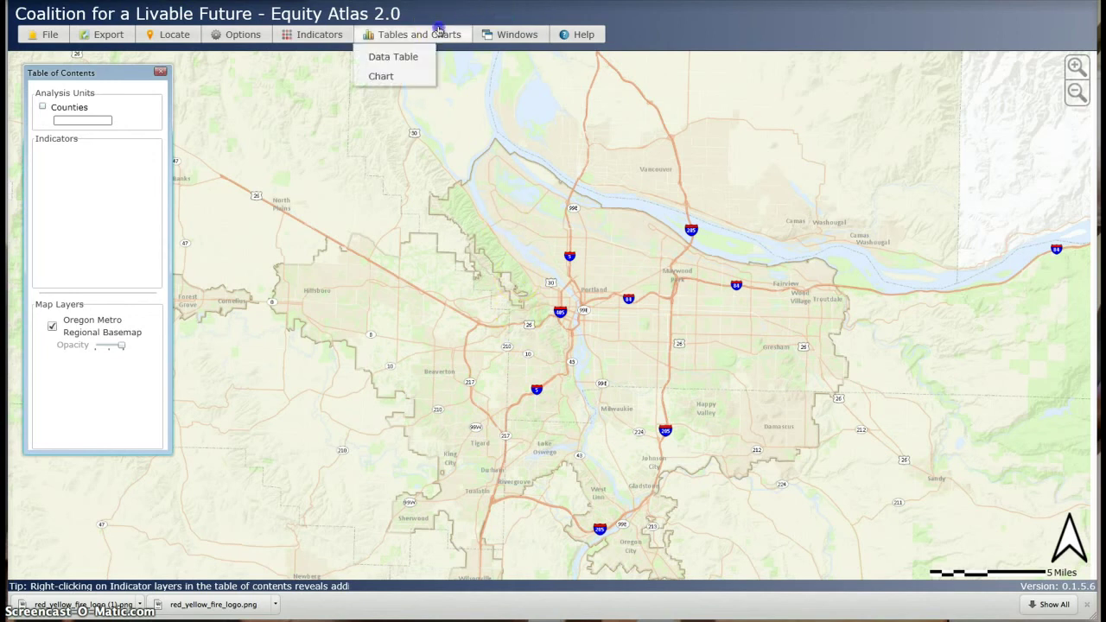
left_click(257, 35)
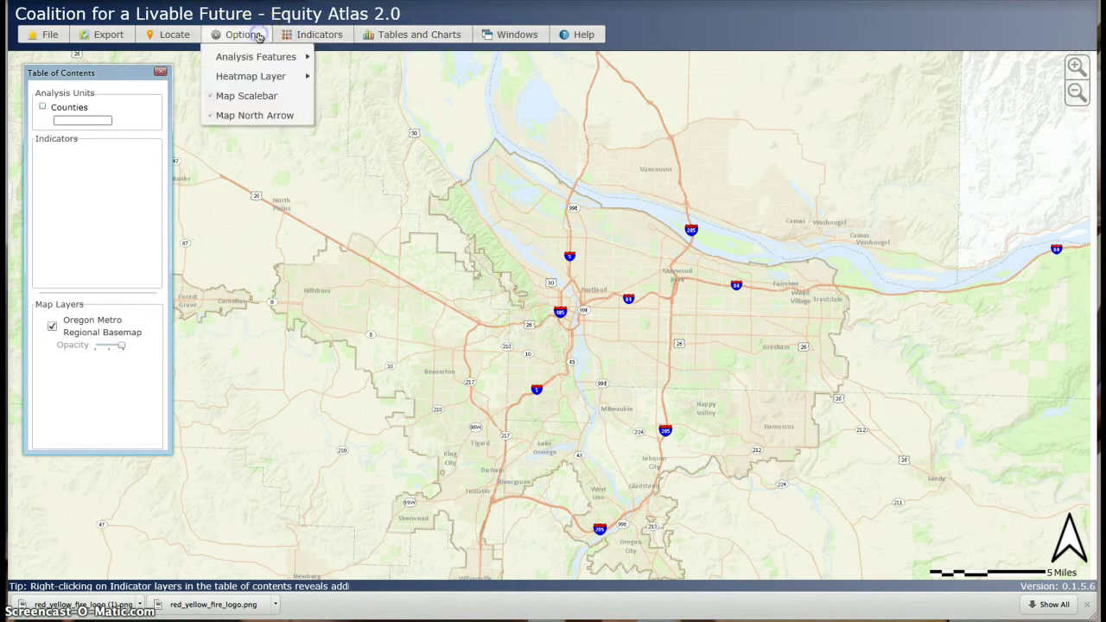
left_click(303, 33)
left_click(377, 34)
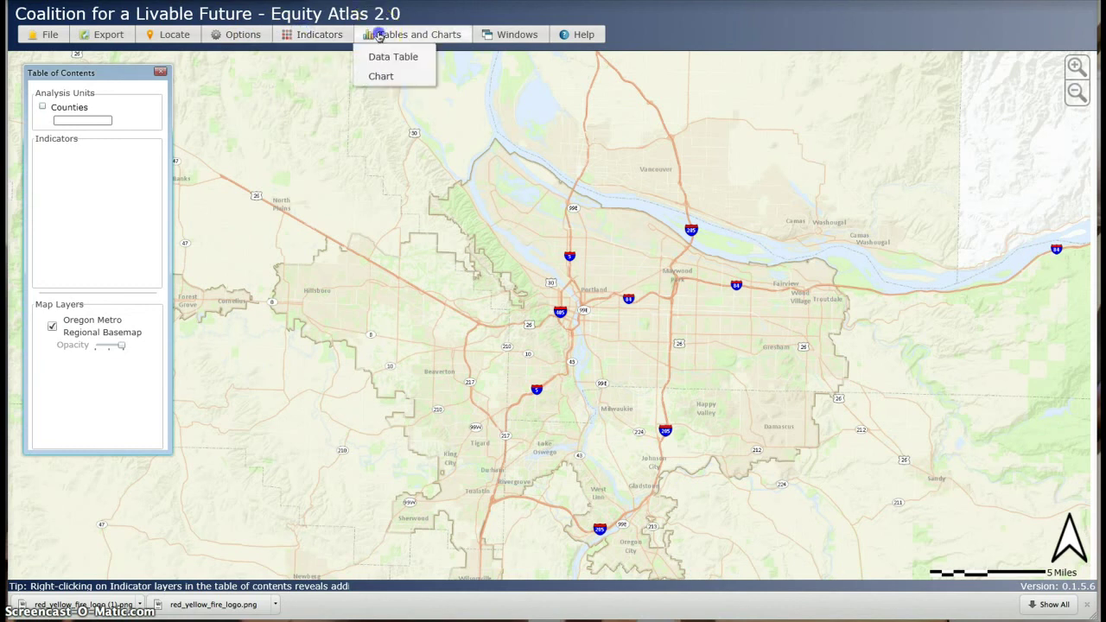
left_click(501, 35)
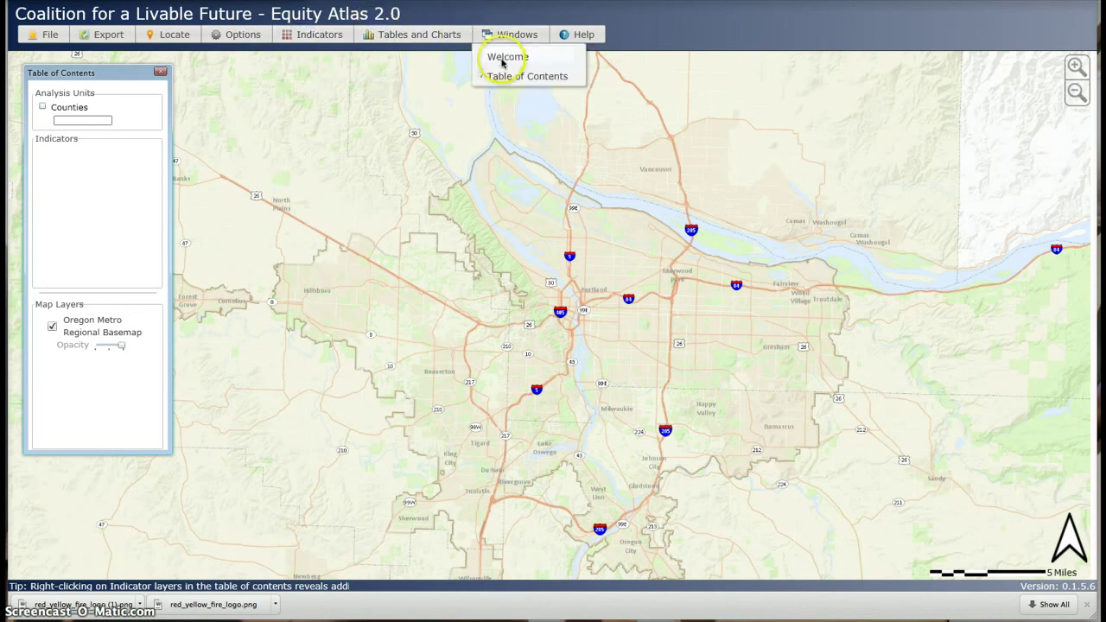
left_click(502, 59)
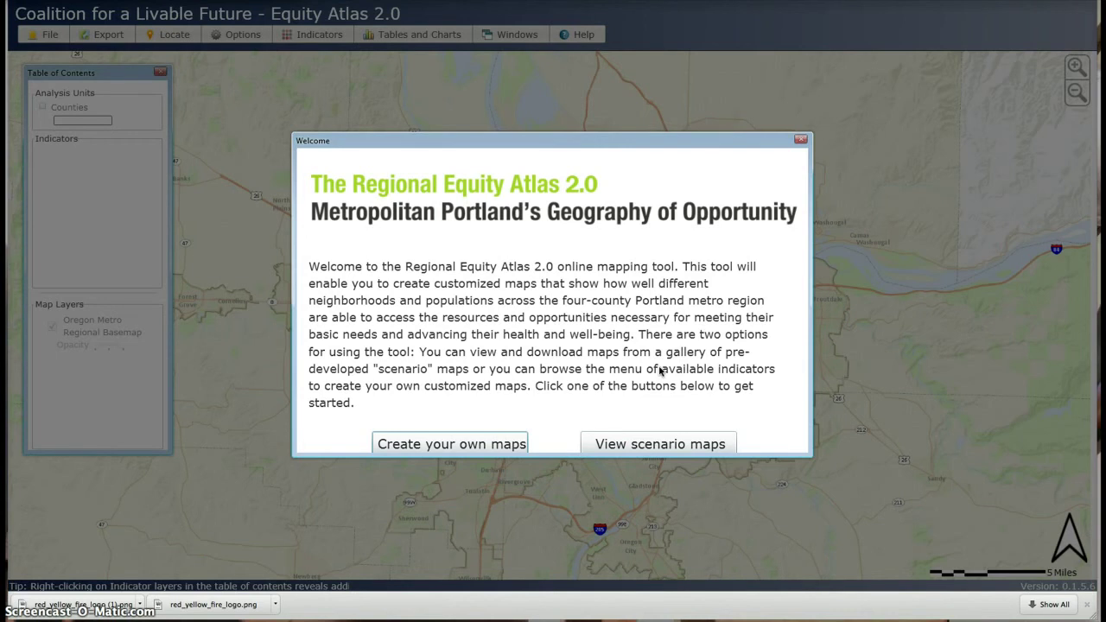
left_click(654, 441)
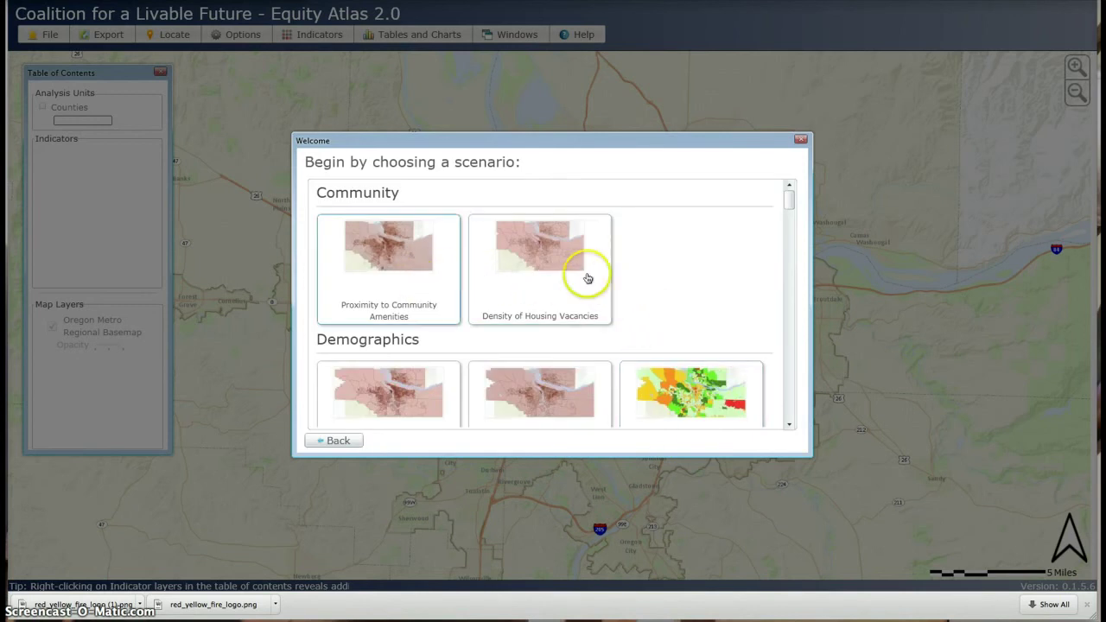
Step: Examine the scenario map categories from Community through VulnerablePopulations, and return to the start of the gallery
scroll(648, 288, "down", 2)
scroll(643, 289, "up", 2)
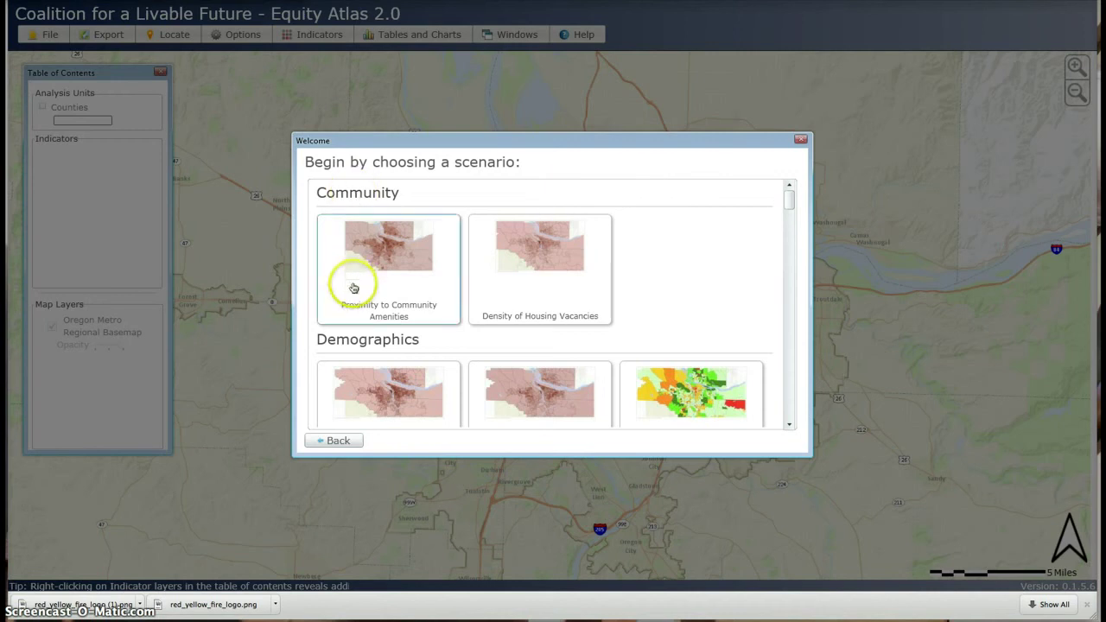
scroll(362, 344, "down", 3)
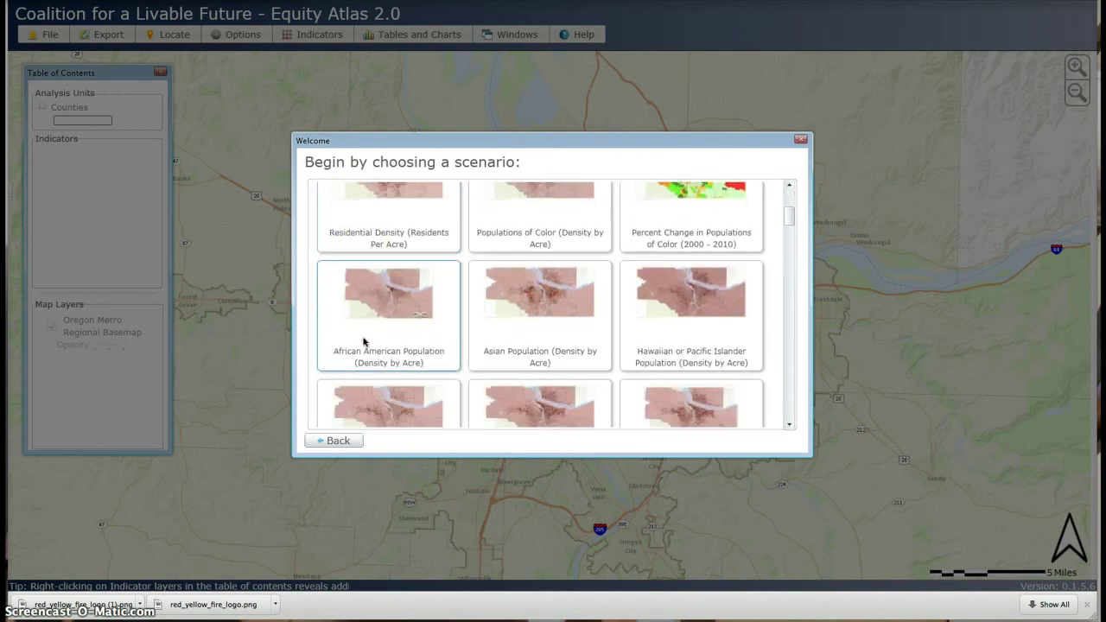
scroll(363, 342, "down", 10)
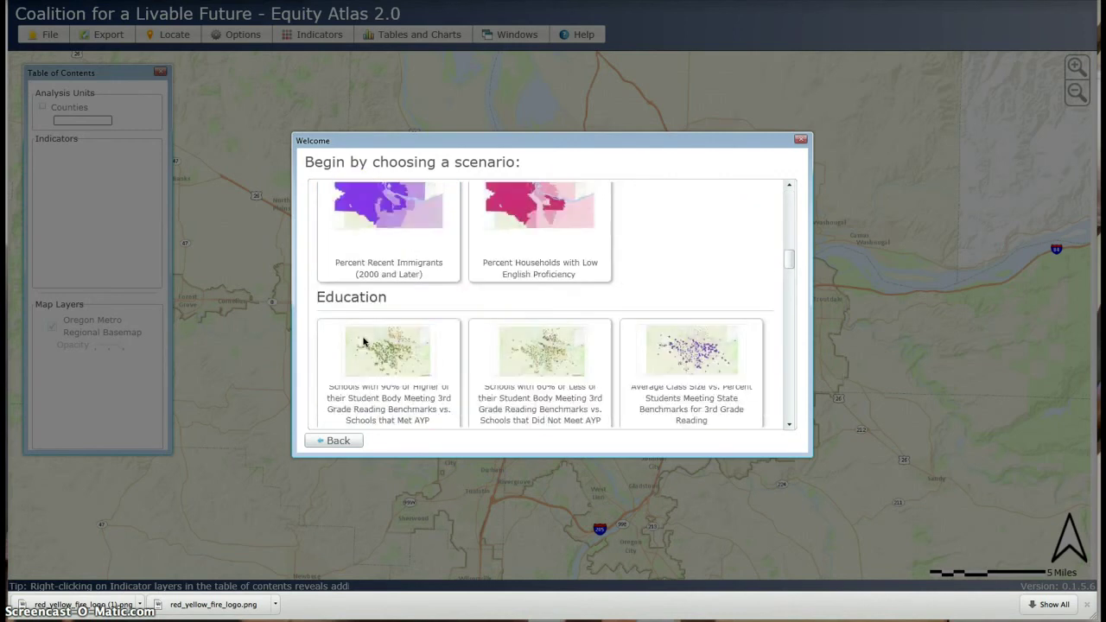
scroll(363, 342, "down", 10)
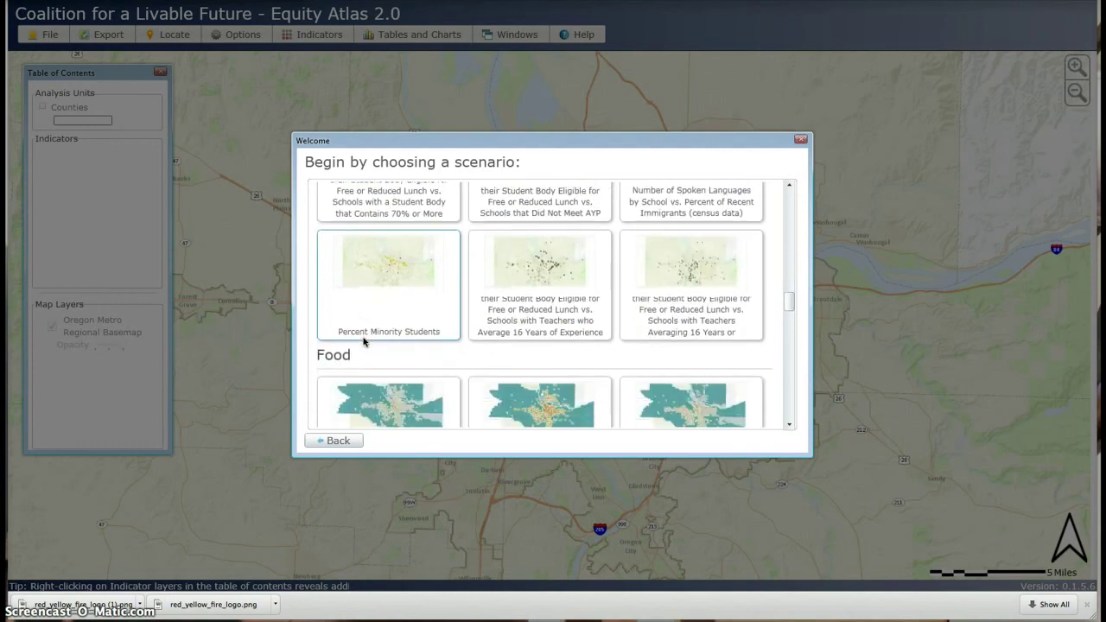
scroll(363, 342, "down", 10)
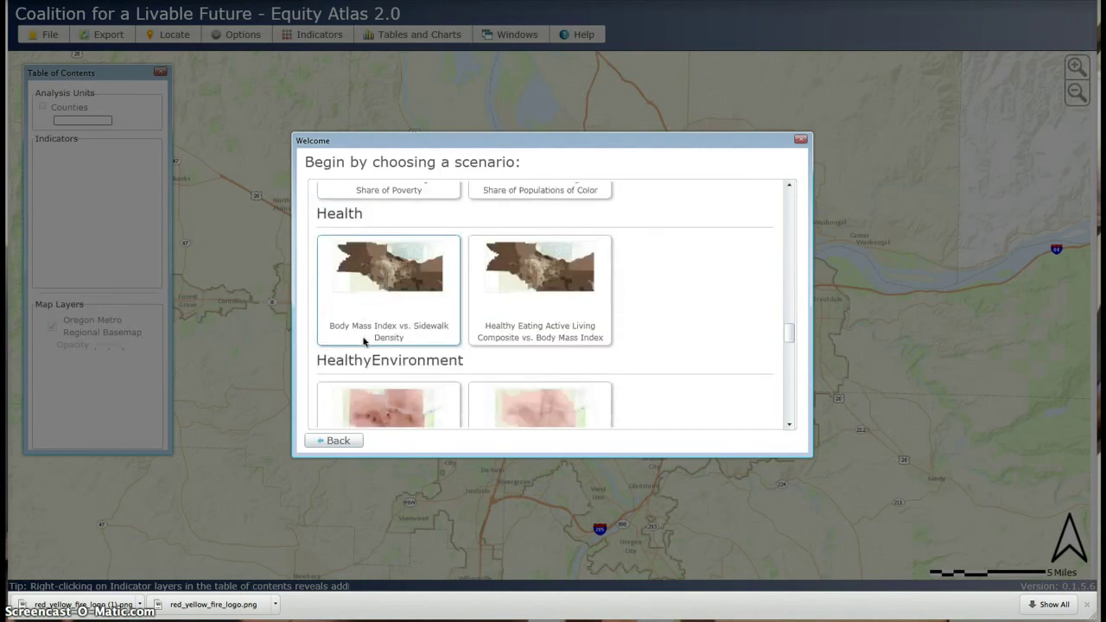
scroll(363, 342, "down", 3)
scroll(363, 343, "down", 10)
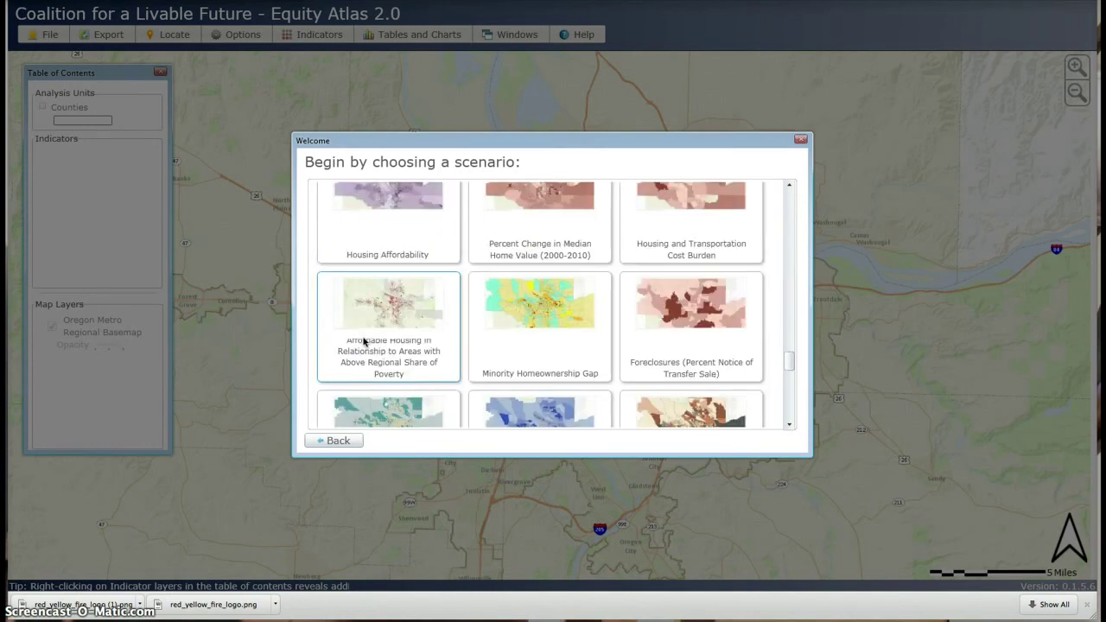
scroll(363, 342, "down", 8)
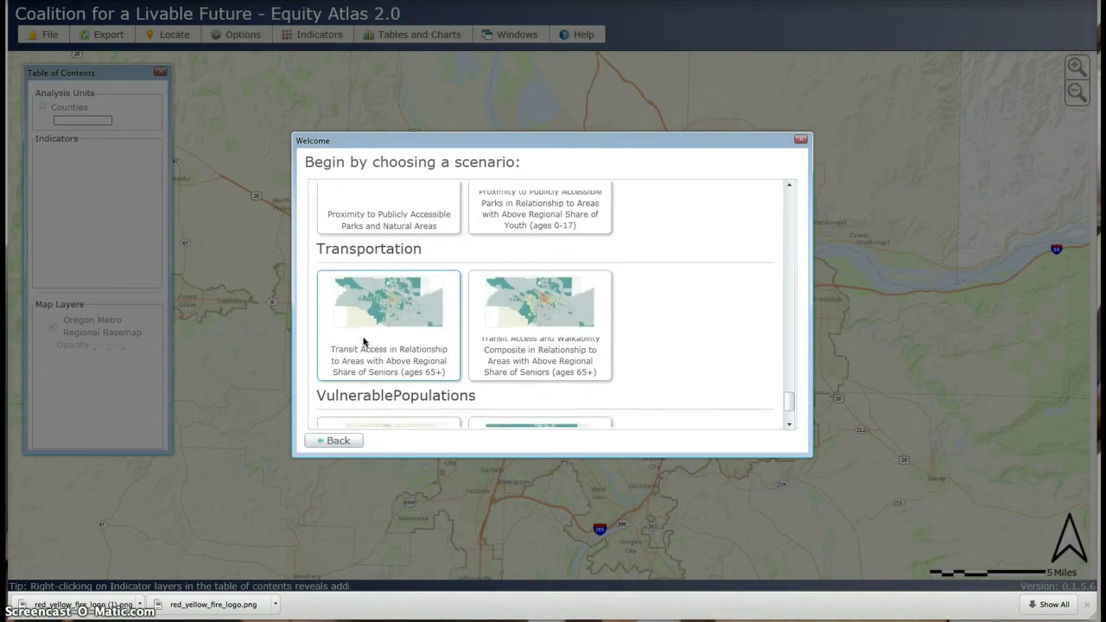
scroll(363, 342, "down", 1)
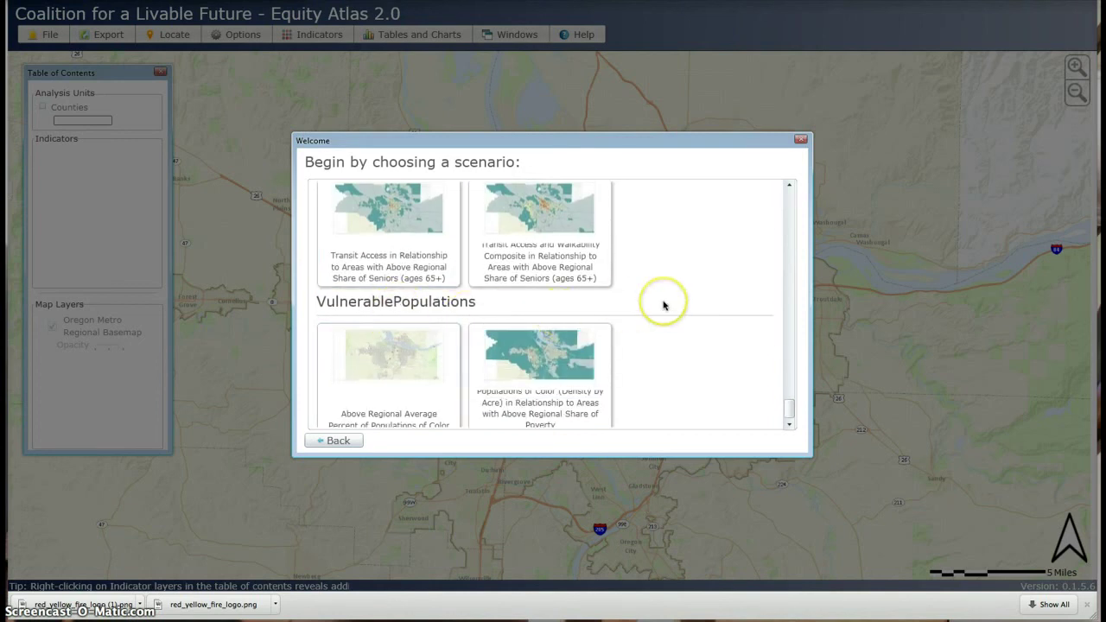
scroll(663, 306, "up", 9)
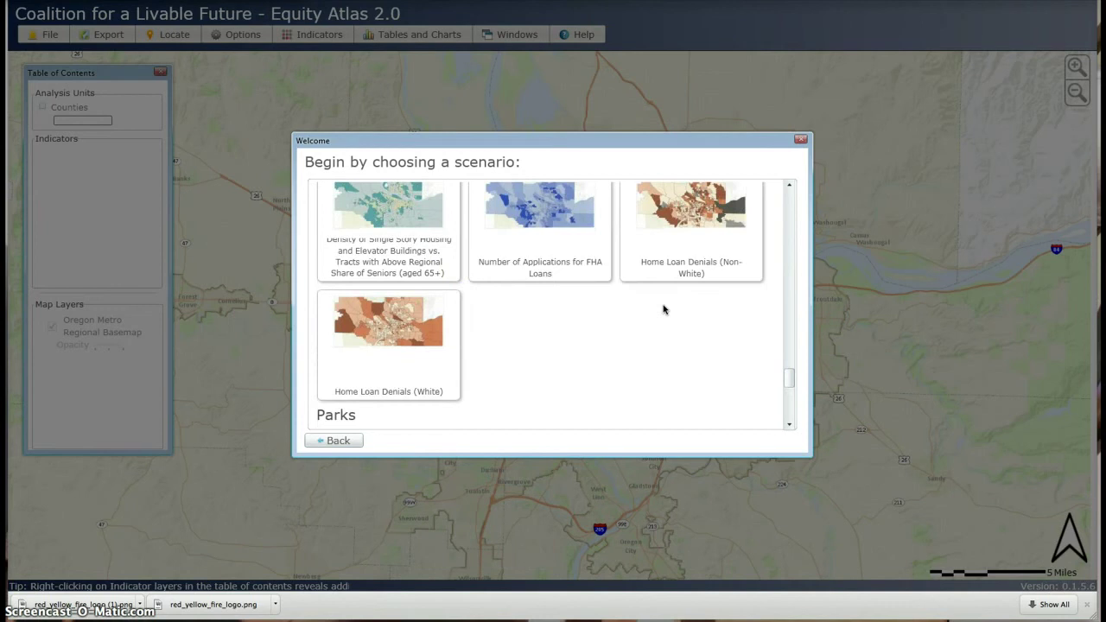
scroll(663, 309, "up", 10)
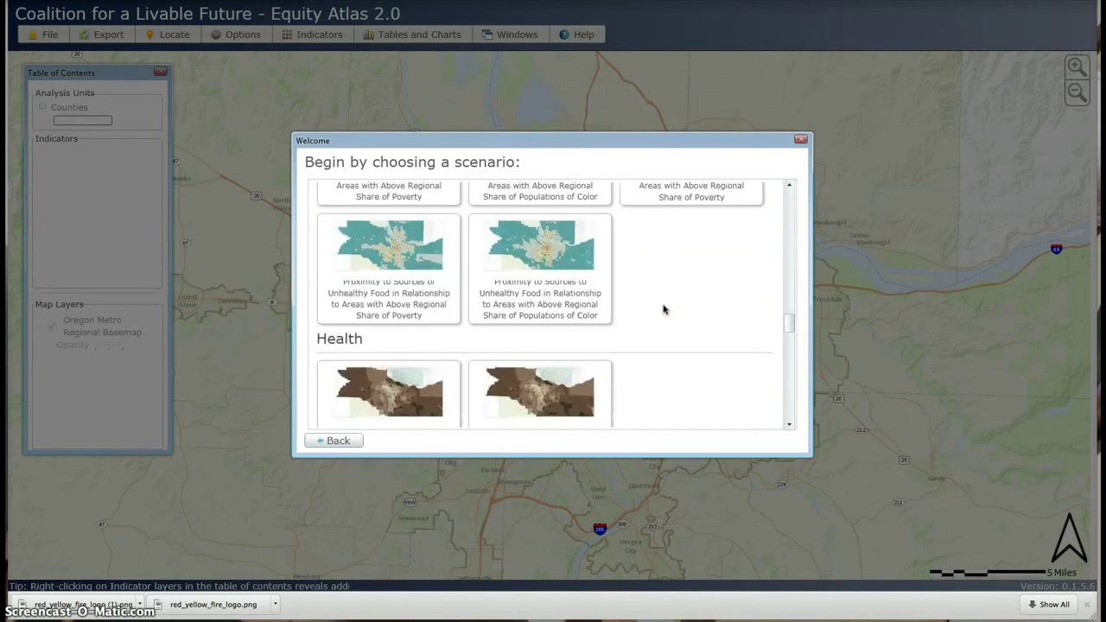
scroll(663, 309, "up", 1)
left_click_drag(790, 316, 788, 185)
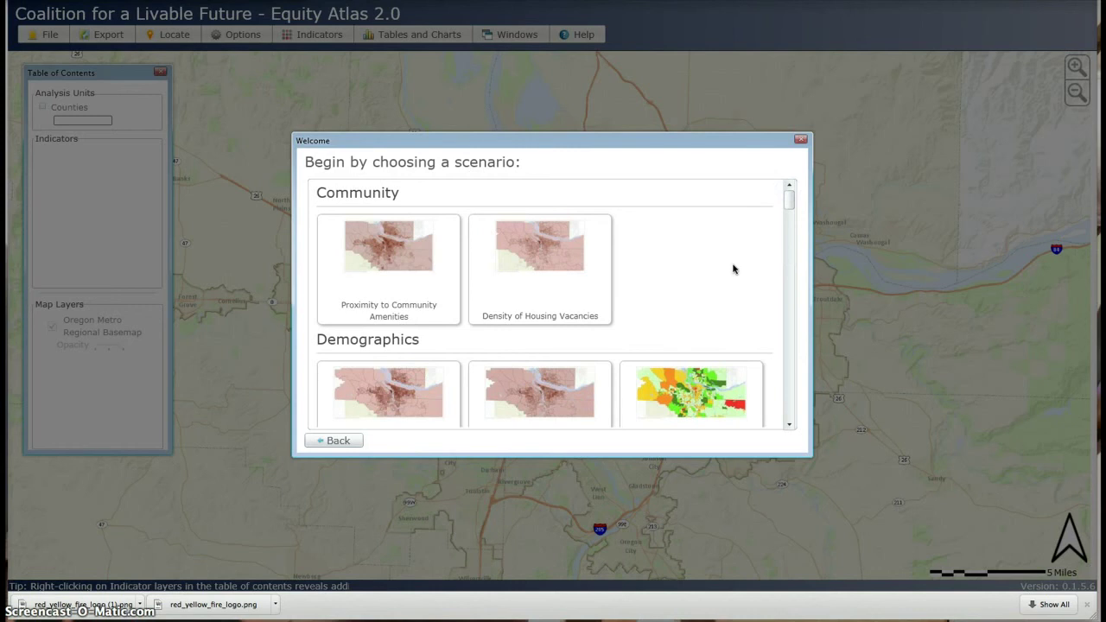
Step: Load the Education scenario map of schools with 85% or higher of their student body eligible for free or reduced lunch
scroll(732, 269, "down", 3)
scroll(732, 269, "up", 3)
scroll(713, 274, "down", 5)
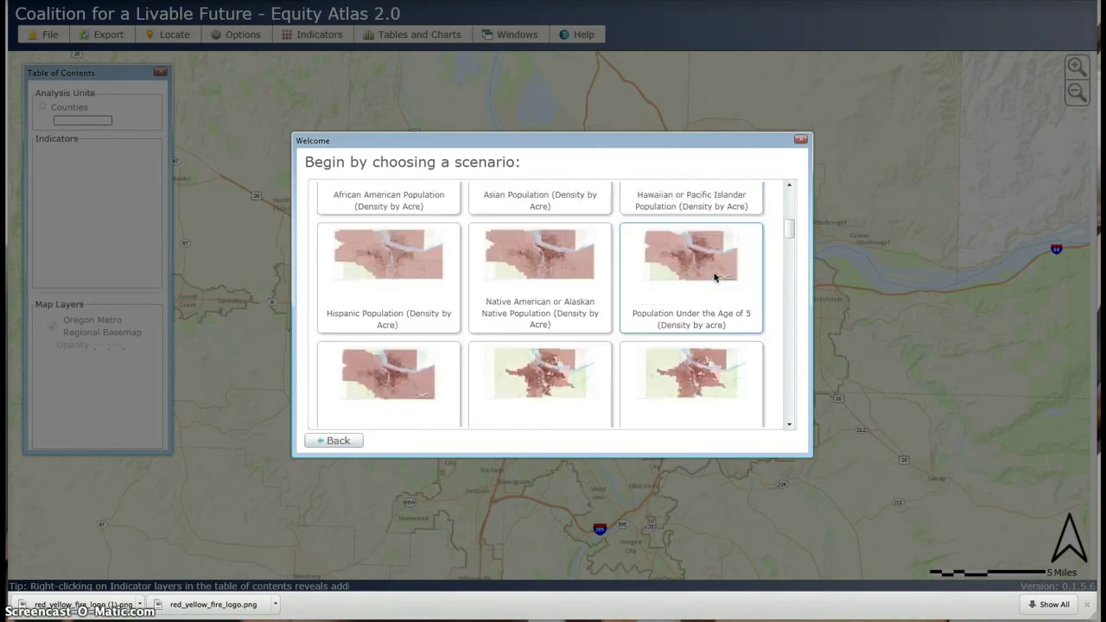
scroll(714, 274, "down", 8)
left_click(625, 283)
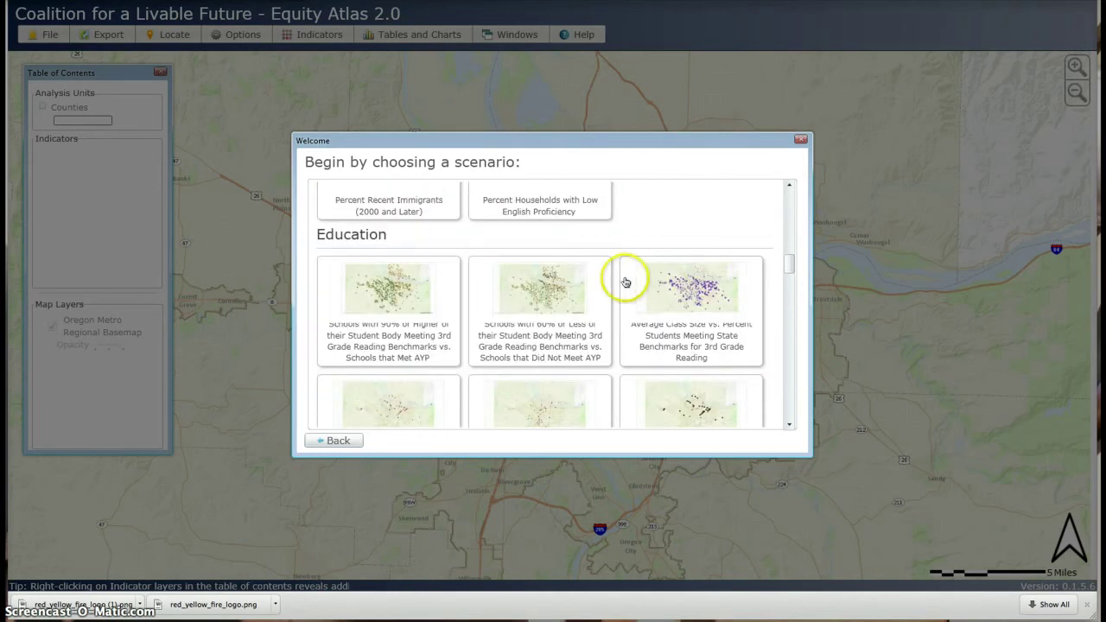
scroll(625, 283, "down", 2)
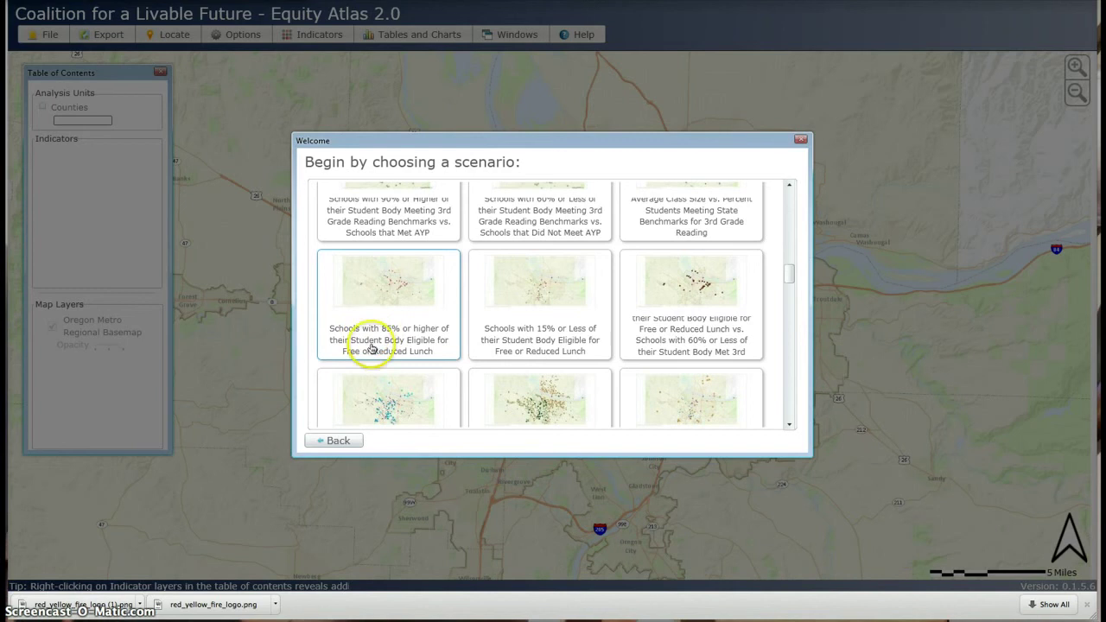
left_click(410, 304)
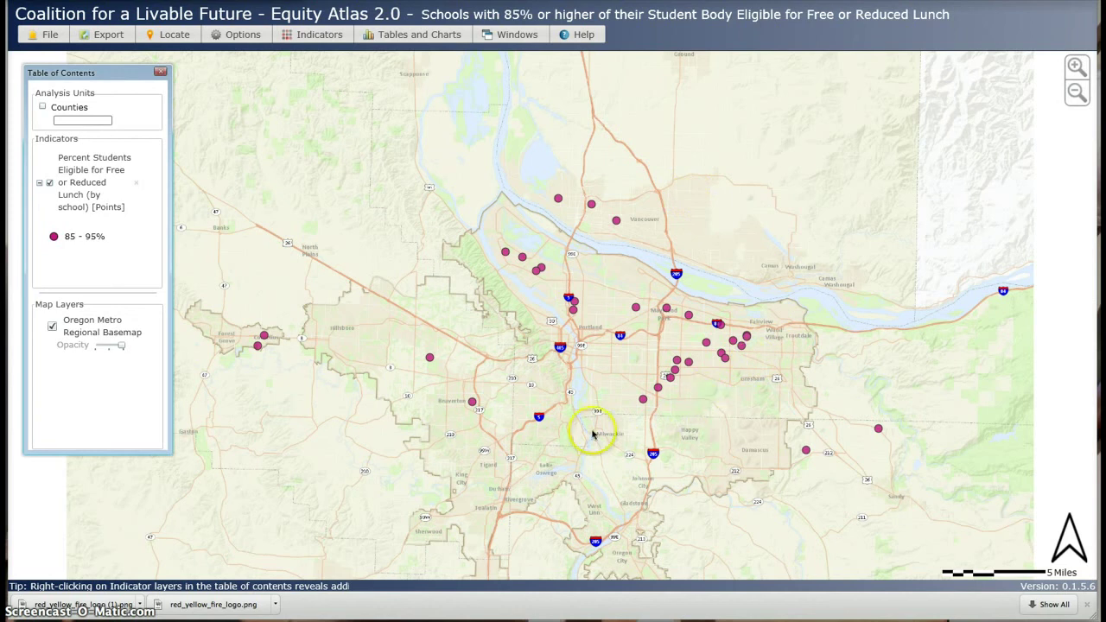
mouse_move(472, 404)
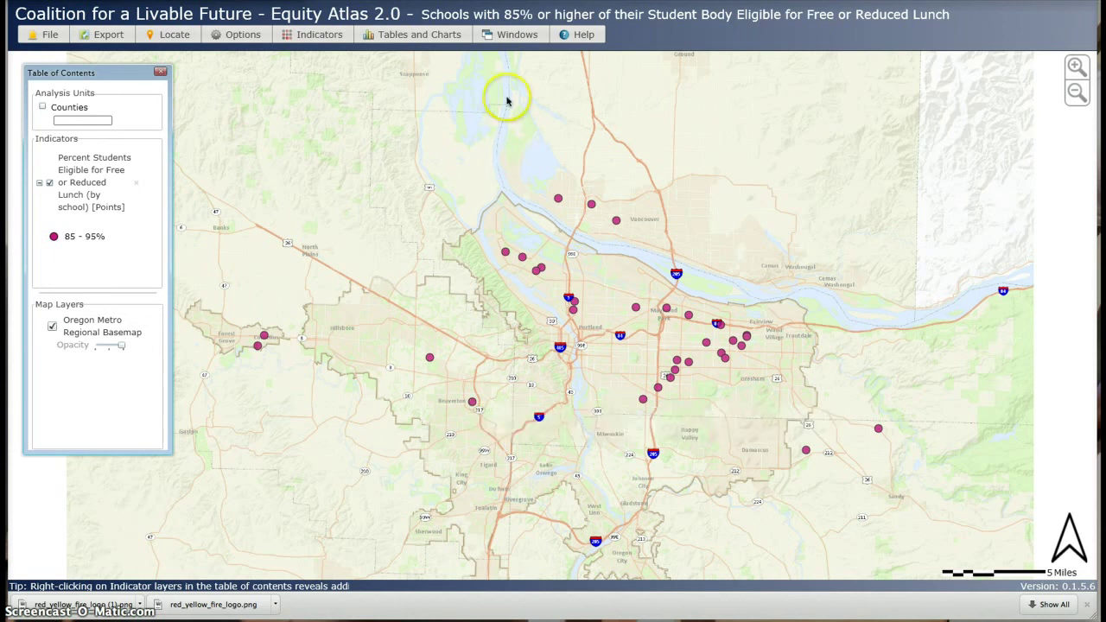
Step: Reopen the welcome window's scenario gallery and return to its first category, Community
left_click(517, 34)
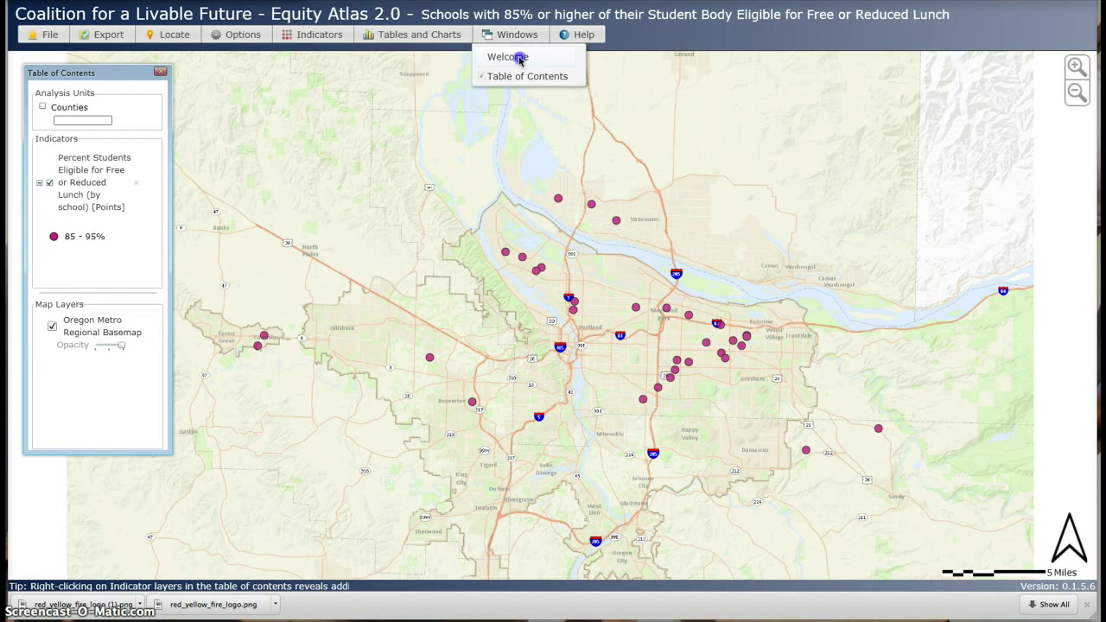
left_click(519, 58)
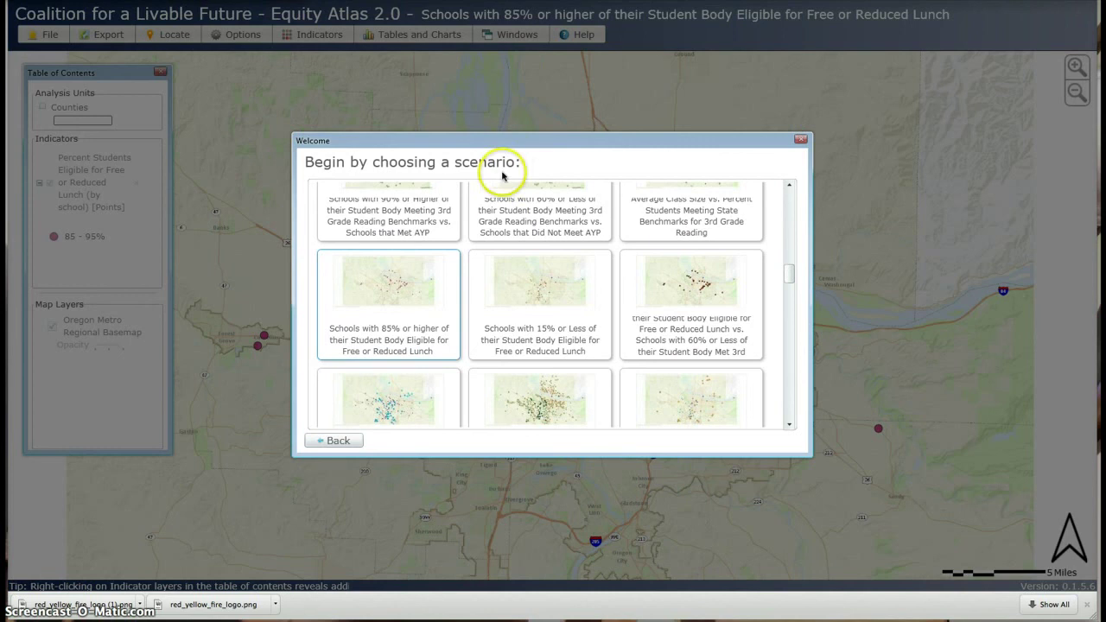
scroll(505, 250, "up", 1)
scroll(505, 251, "up", 3)
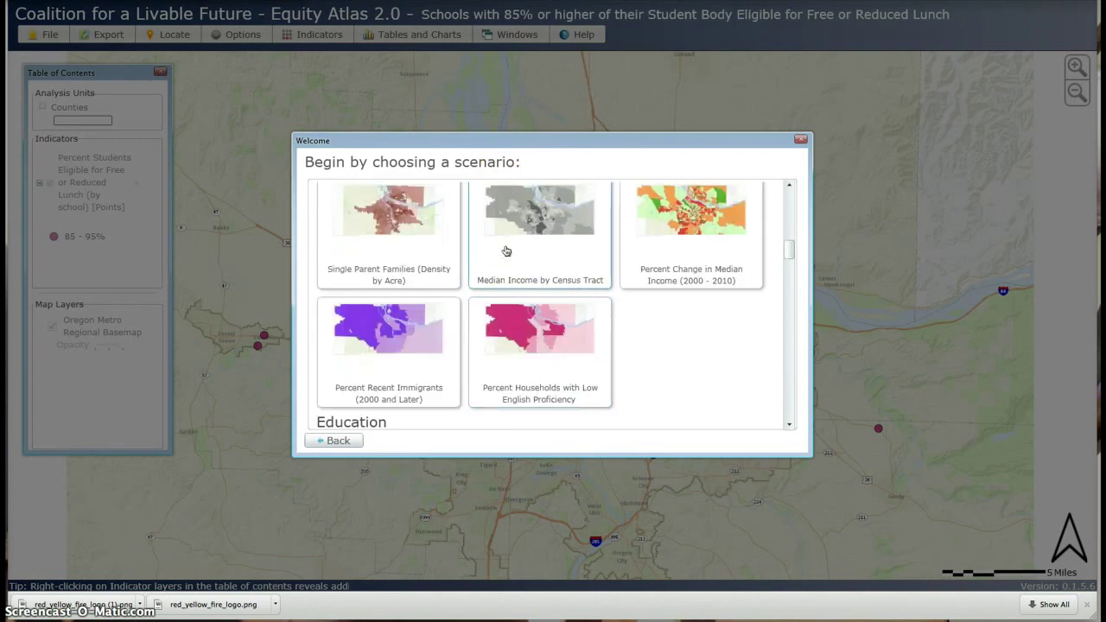
scroll(505, 251, "up", 3)
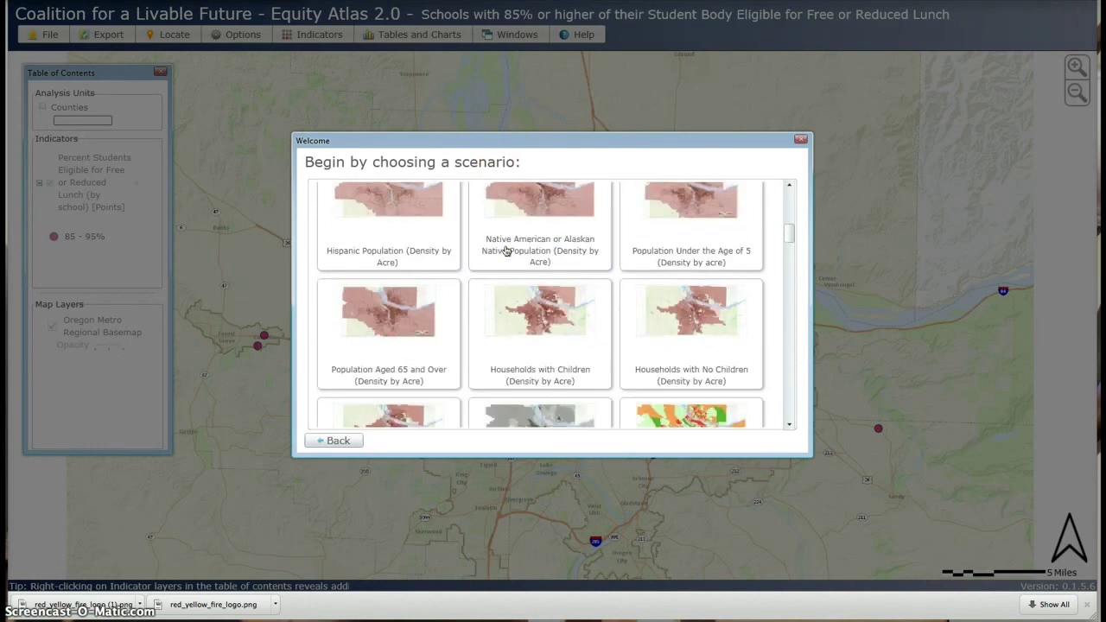
scroll(505, 251, "up", 3)
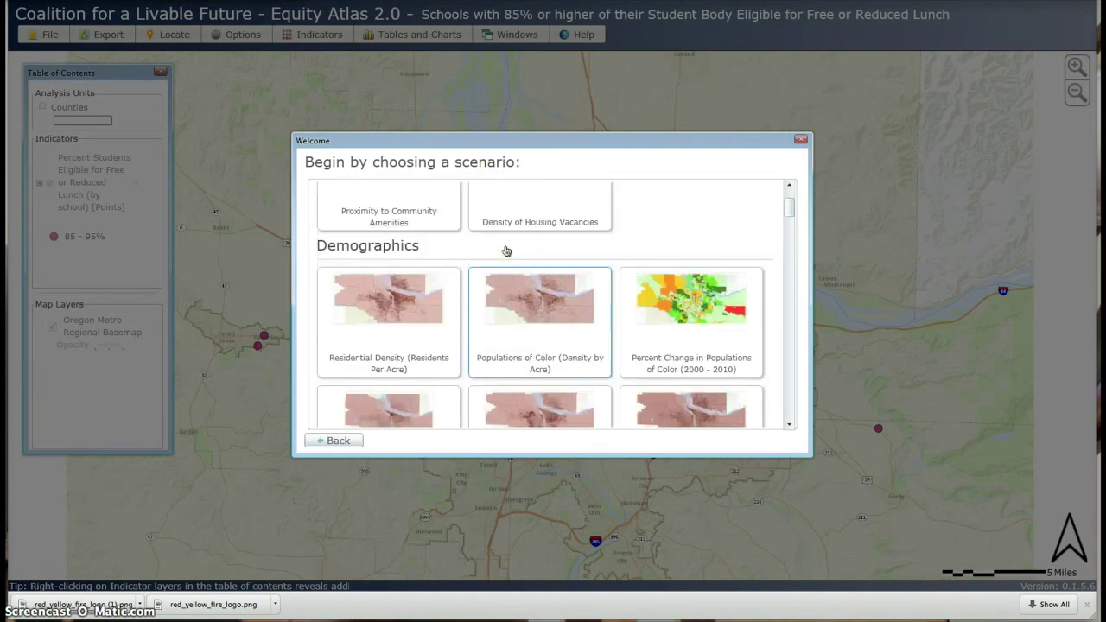
scroll(506, 250, "up", 2)
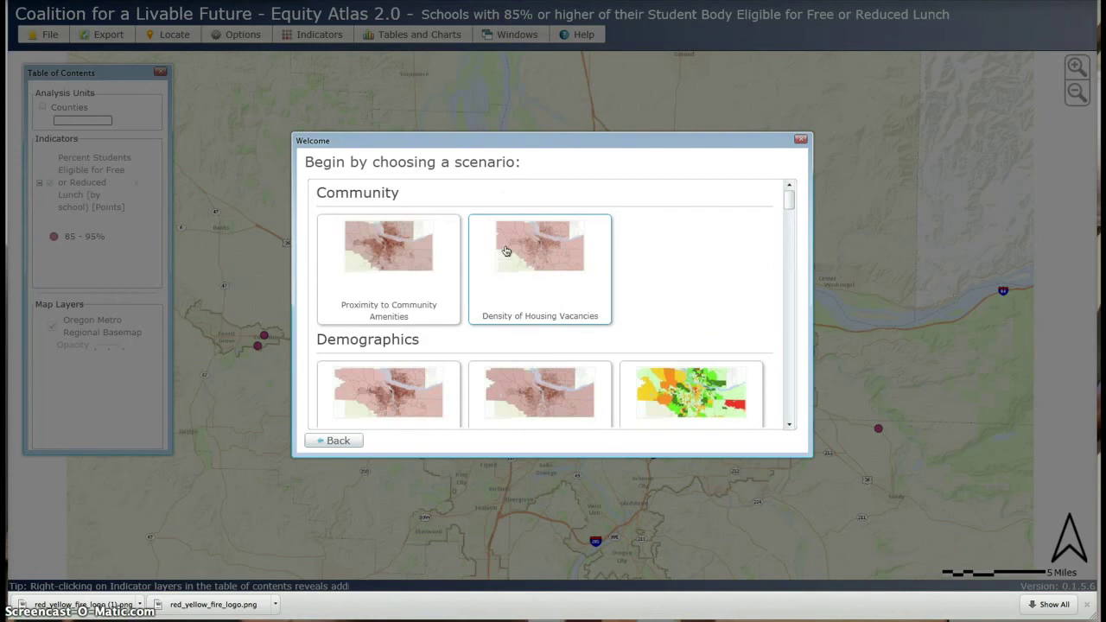
Step: Examine the gallery's scenario maps from Demographics through Education and Food to Health
scroll(506, 250, "down", 5)
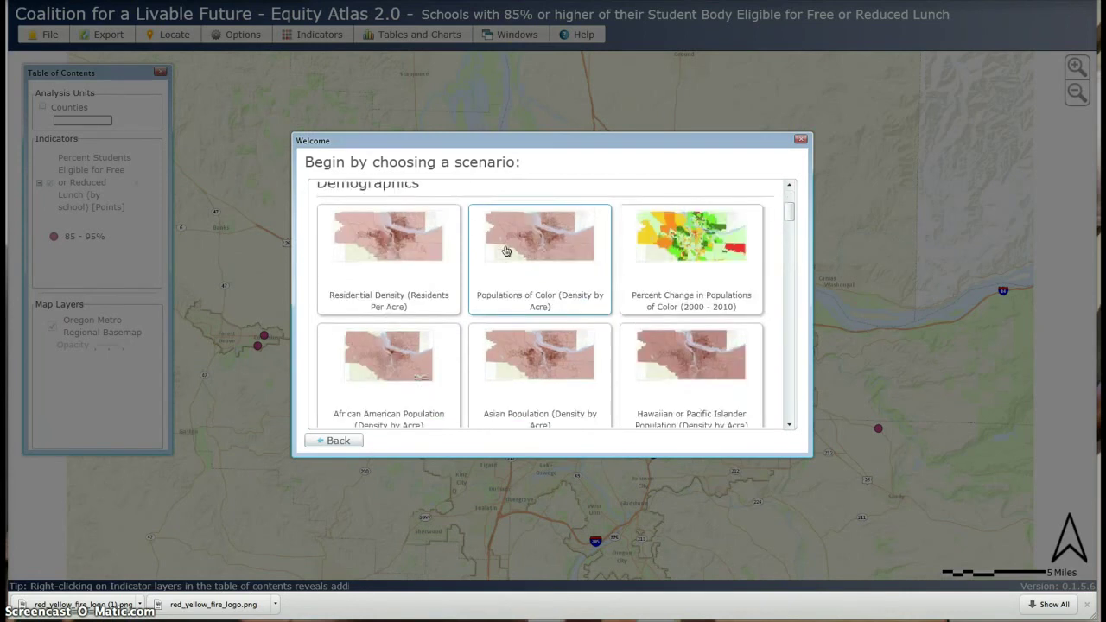
scroll(506, 250, "down", 10)
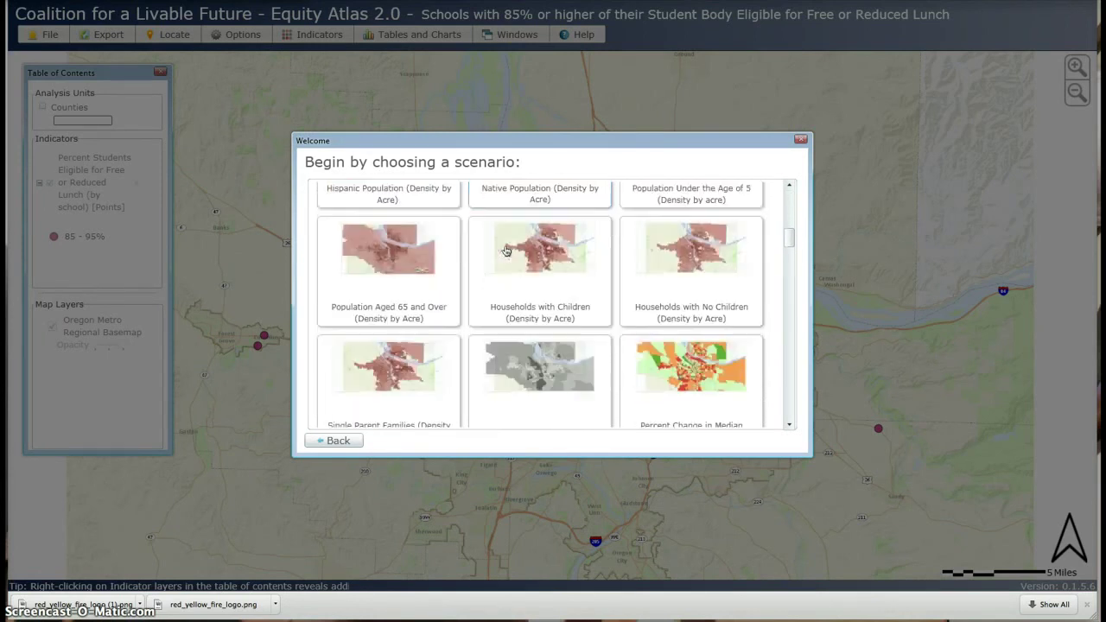
scroll(506, 251, "down", 6)
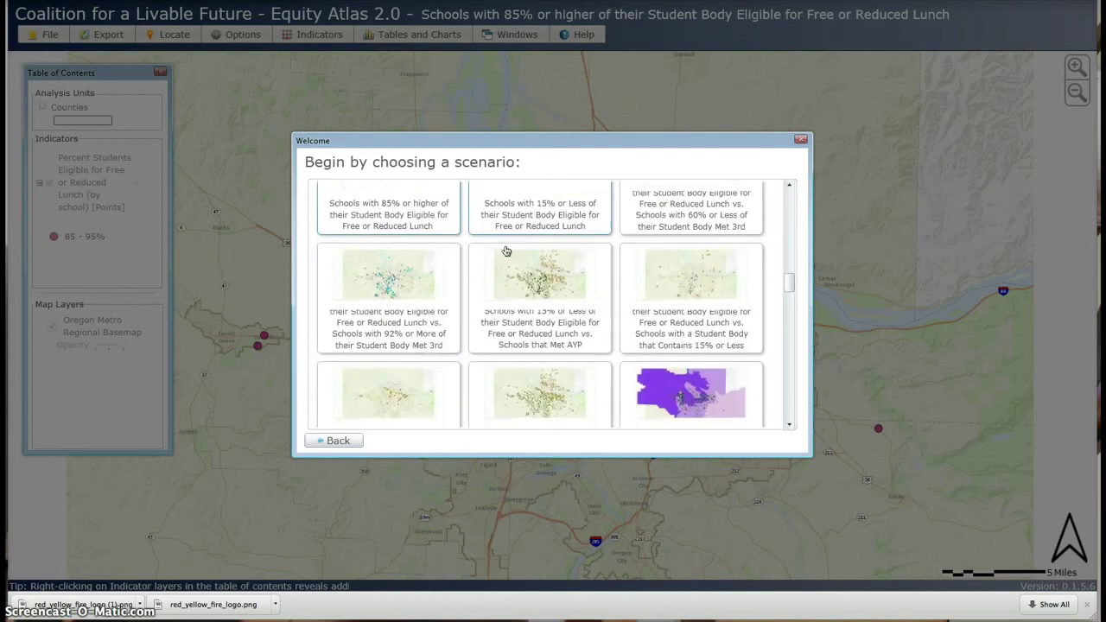
scroll(506, 251, "down", 3)
scroll(506, 251, "down", 3)
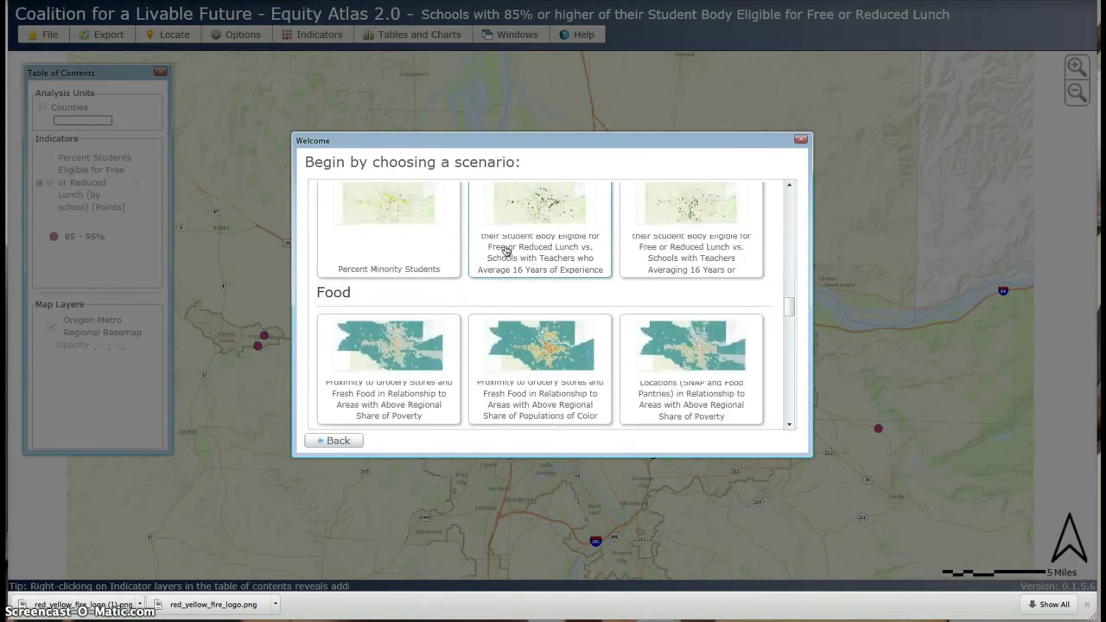
scroll(506, 251, "up", 7)
scroll(506, 250, "down", 5)
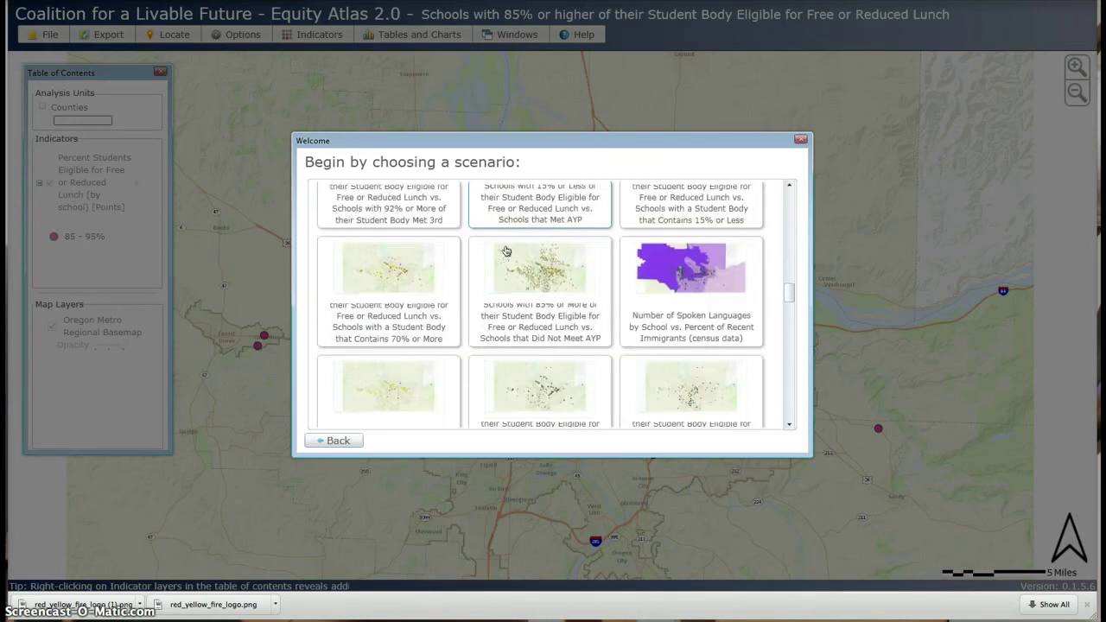
scroll(506, 250, "up", 2)
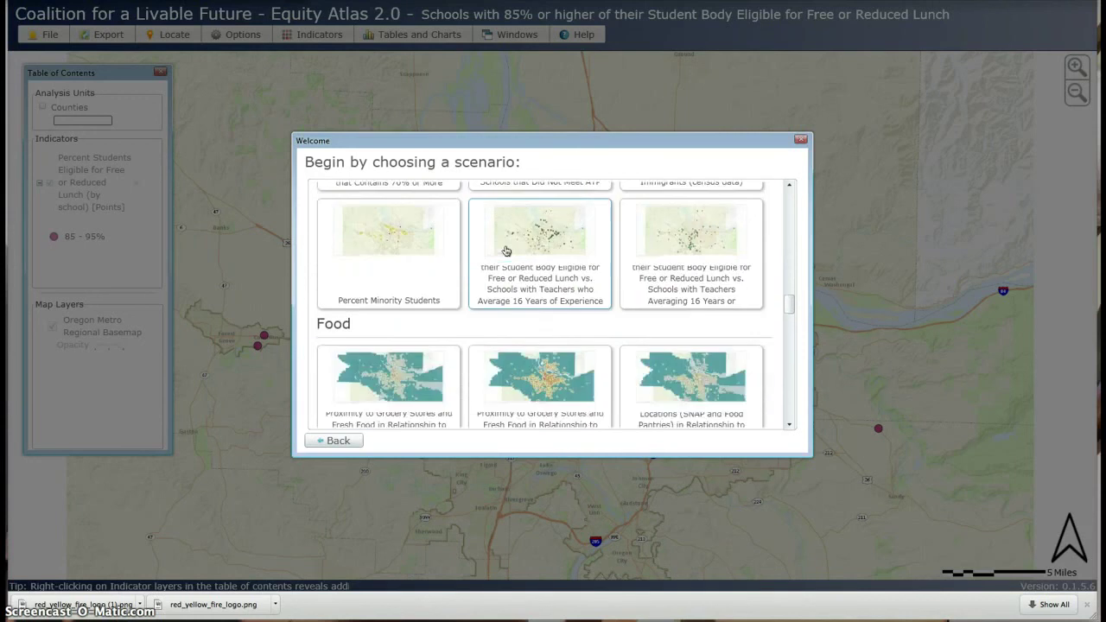
scroll(506, 251, "down", 5)
scroll(506, 251, "down", 3)
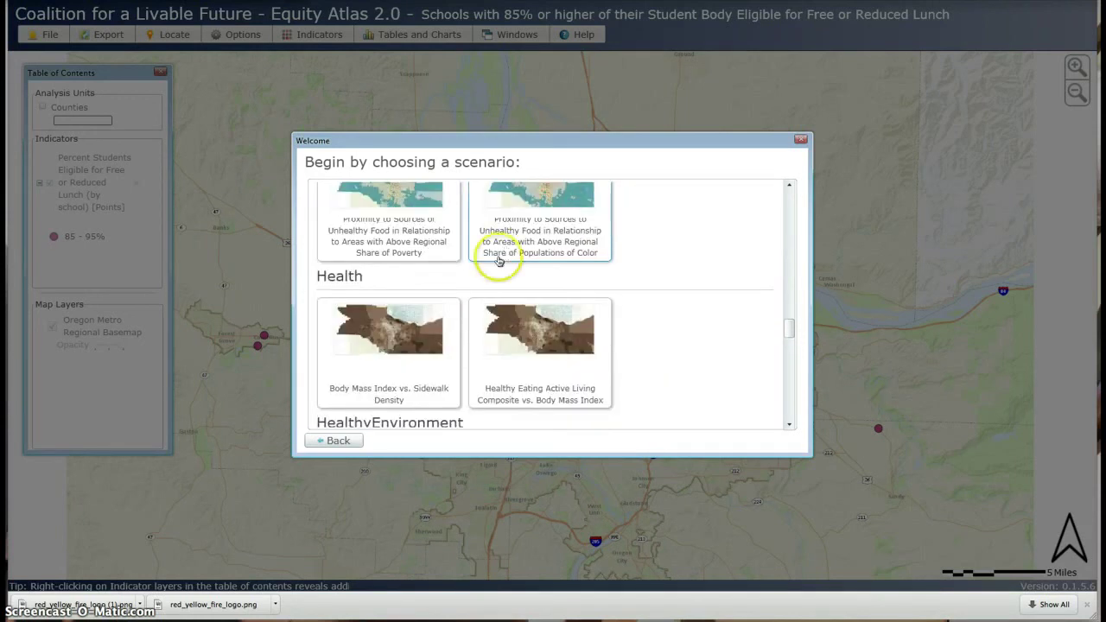
scroll(455, 300, "down", 2)
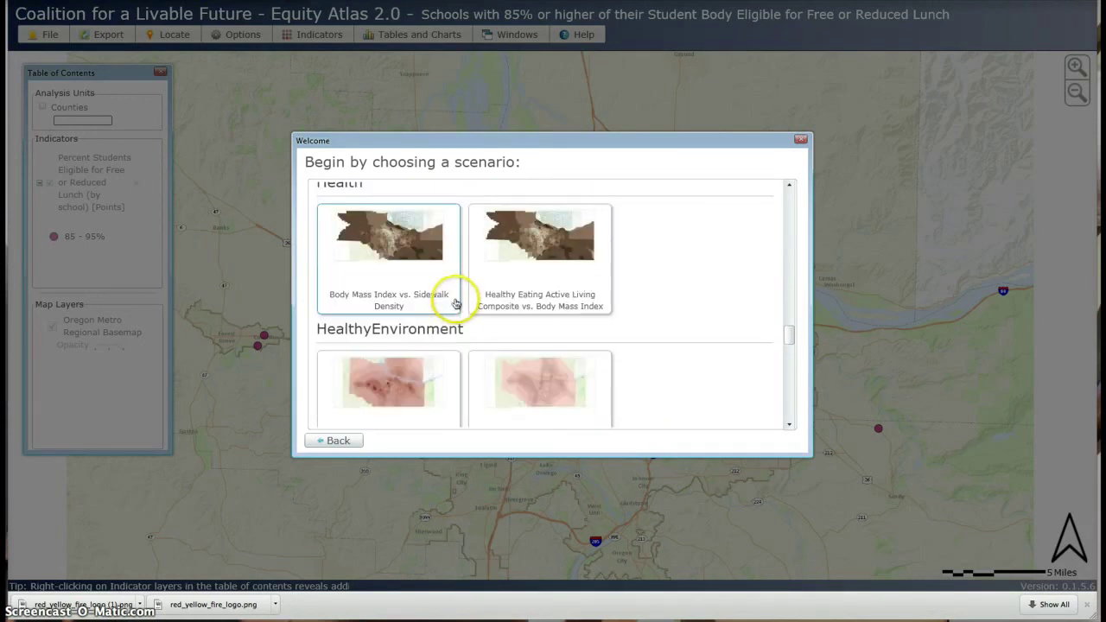
Step: Load the Health scenario map Body Mass Index vs. Sidewalk Density
left_click(373, 294)
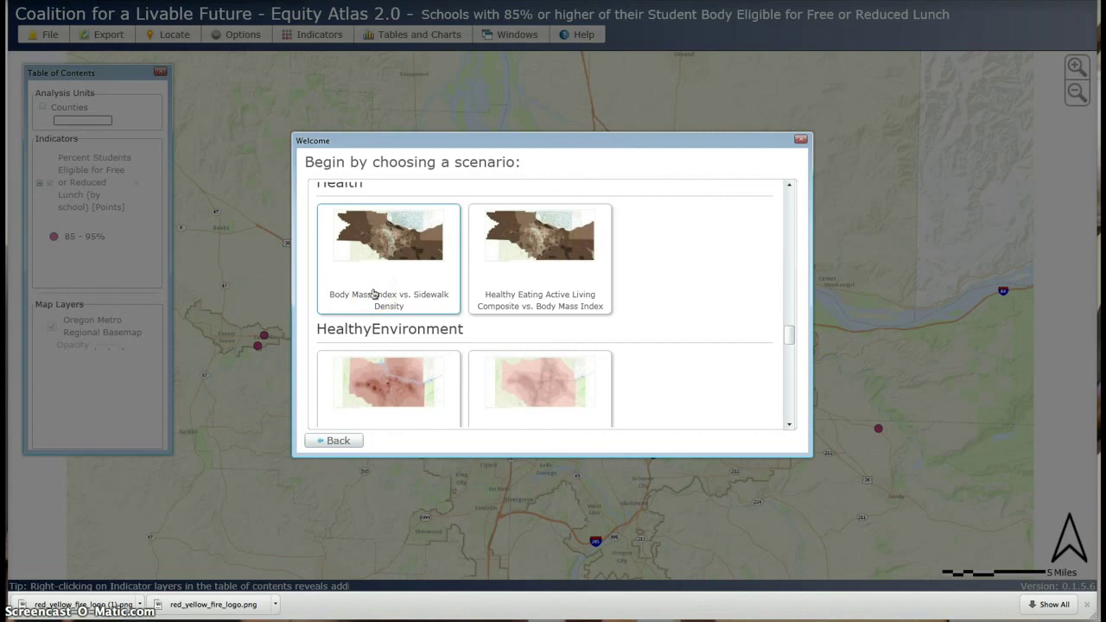
left_click(376, 276)
left_click(379, 278)
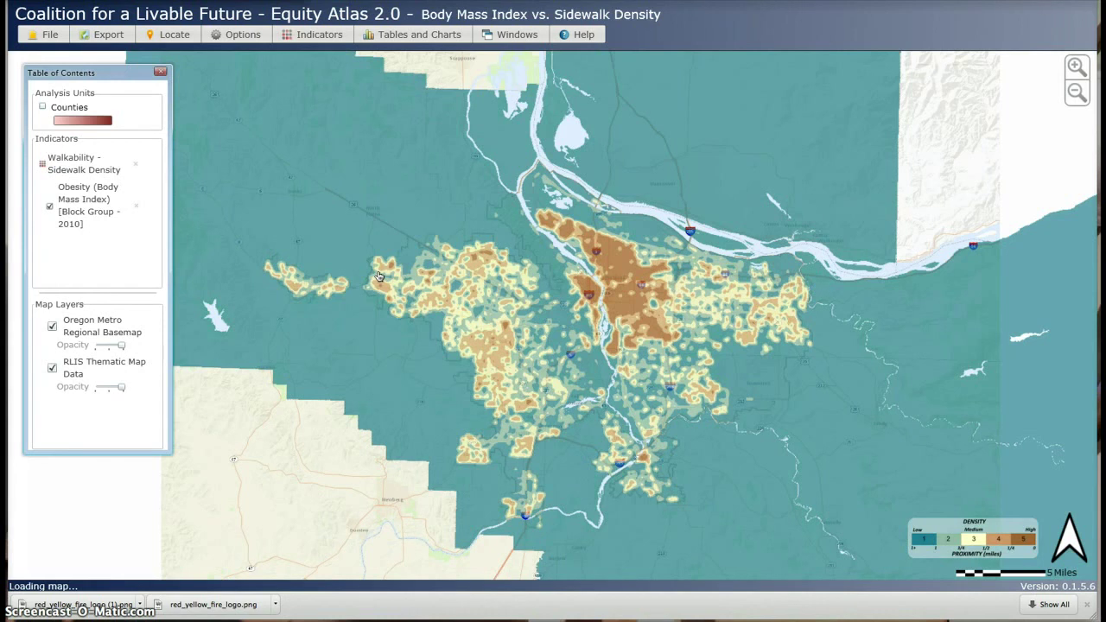
Step: Hide the Obesity (Body Mass Index) indicator to examine the sidewalk density beneath it, and show the indicator again
left_click(423, 217)
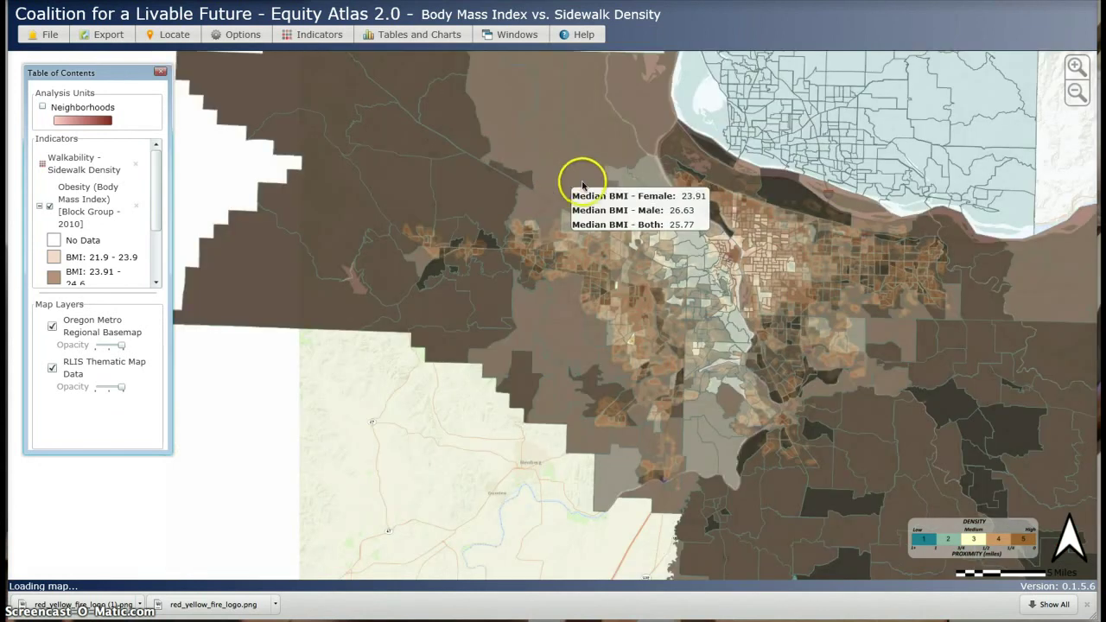
left_click(570, 178)
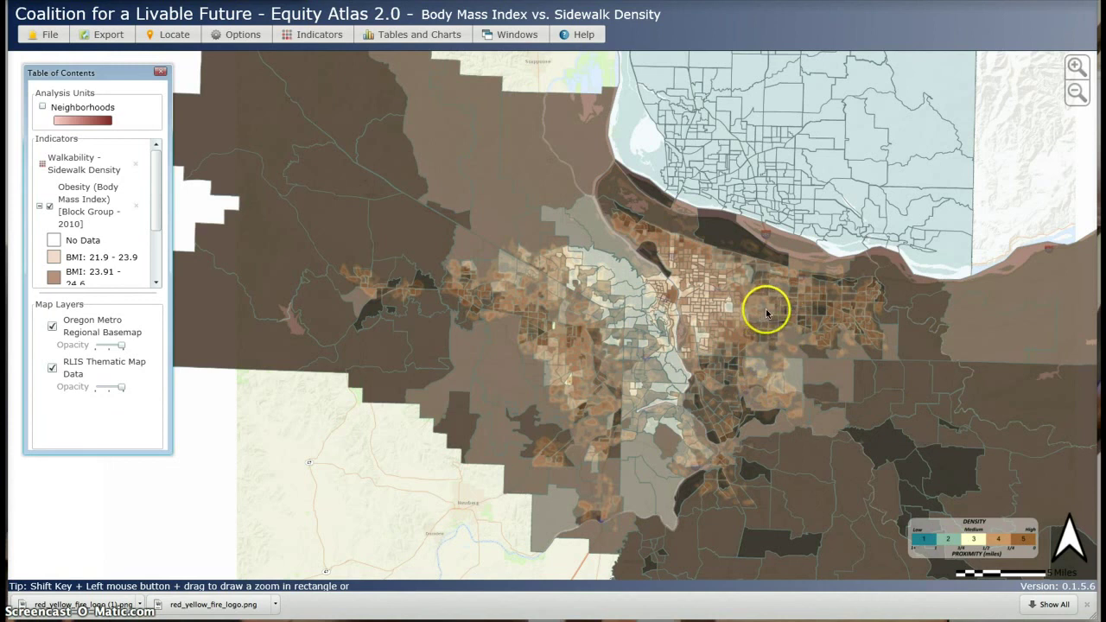
left_click(49, 209)
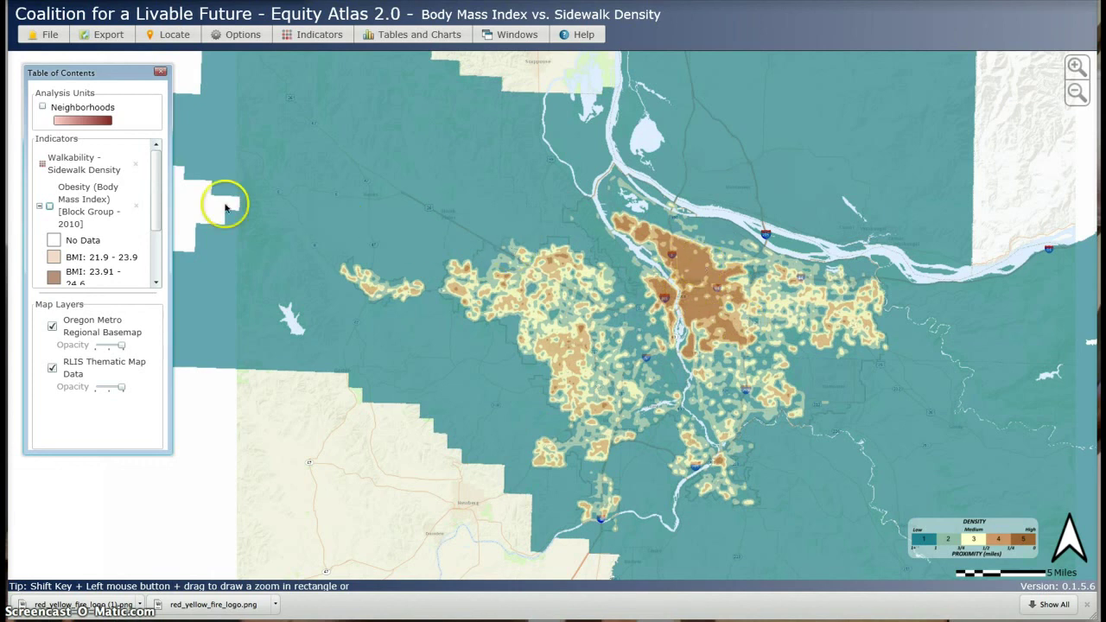
left_click(50, 206)
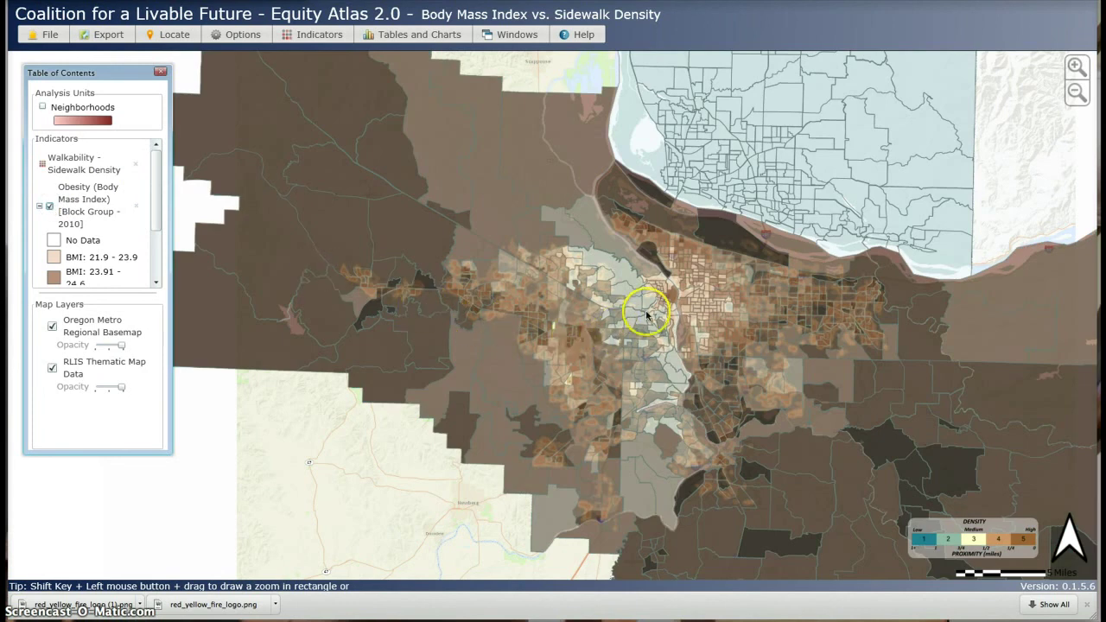
mouse_move(703, 309)
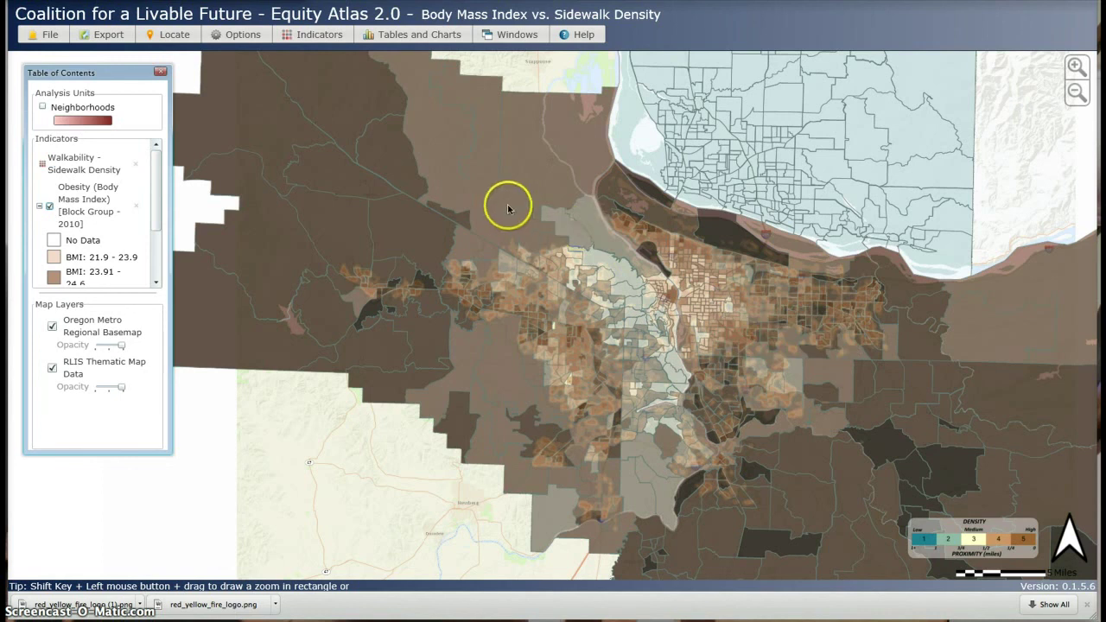
mouse_move(508, 209)
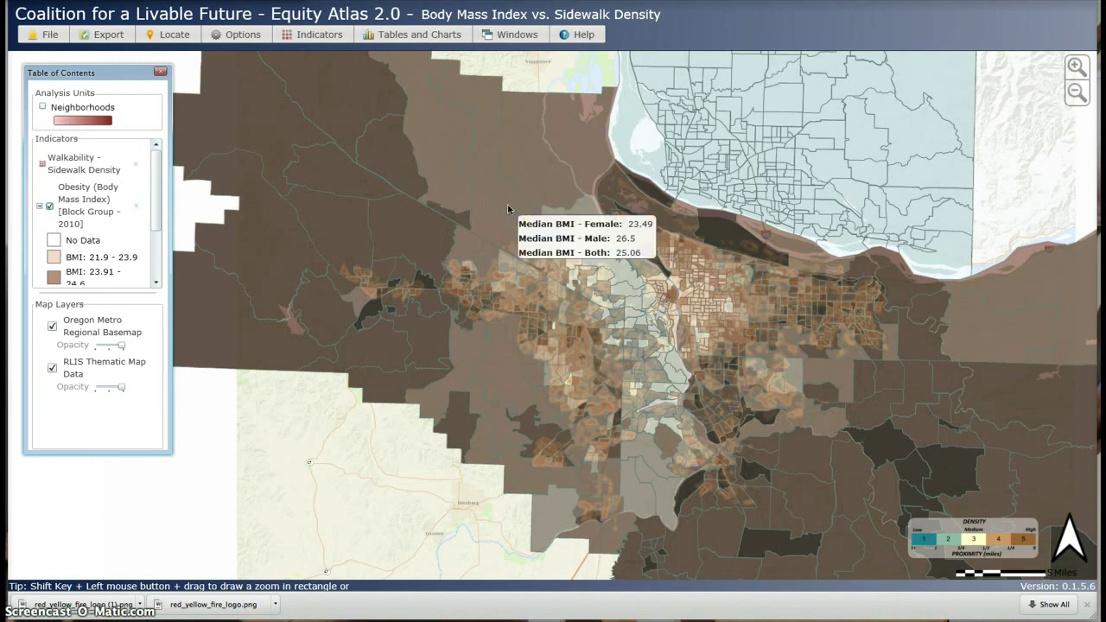
left_click(502, 38)
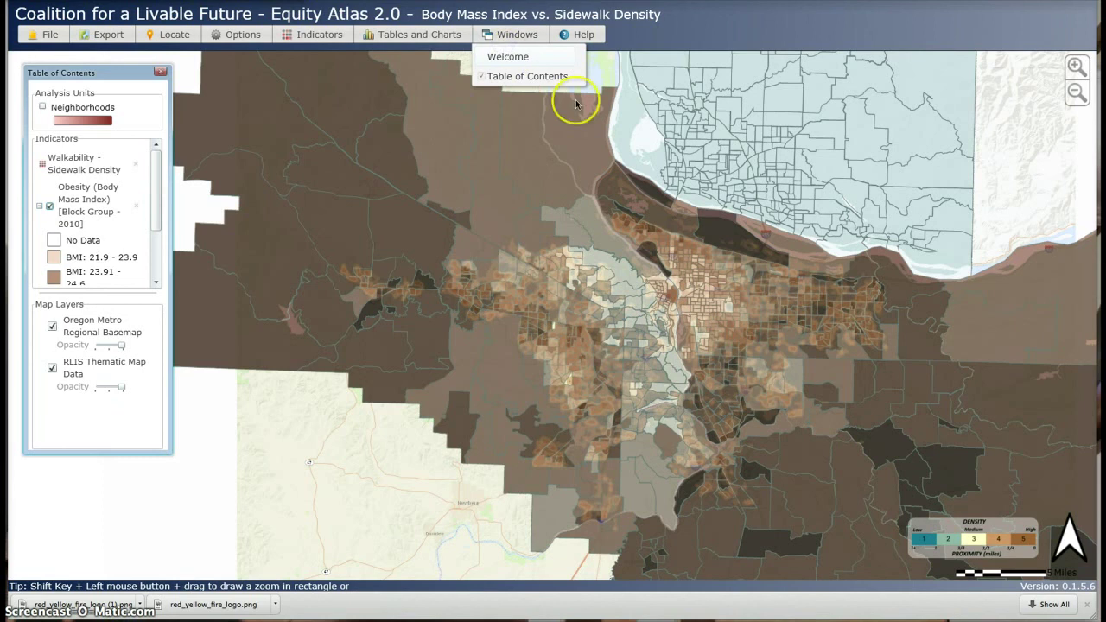
mouse_move(591, 159)
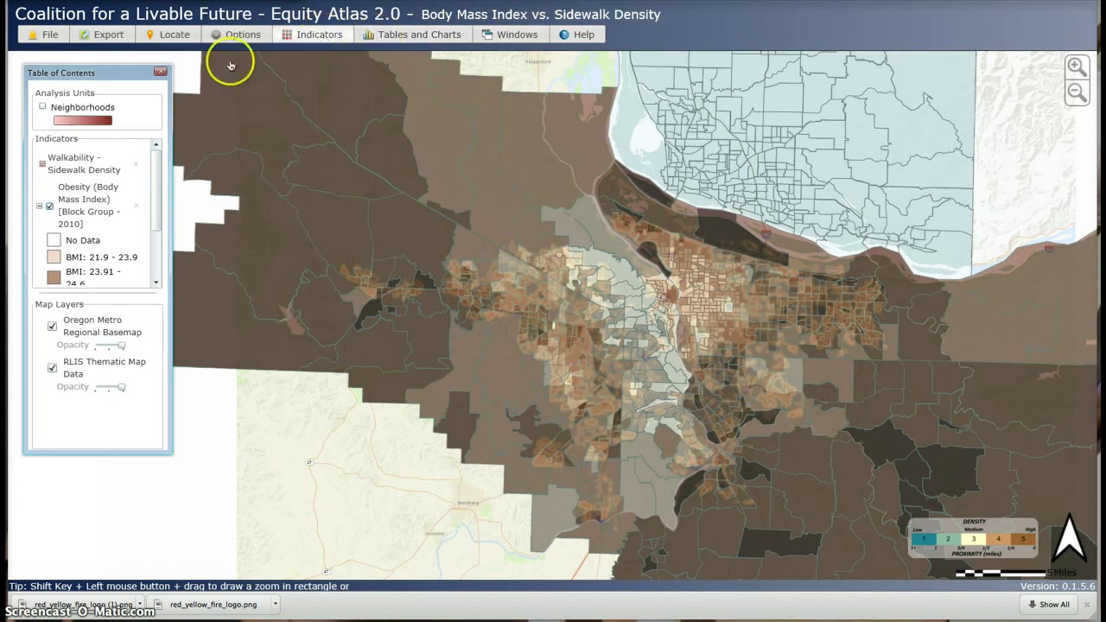
mouse_move(382, 250)
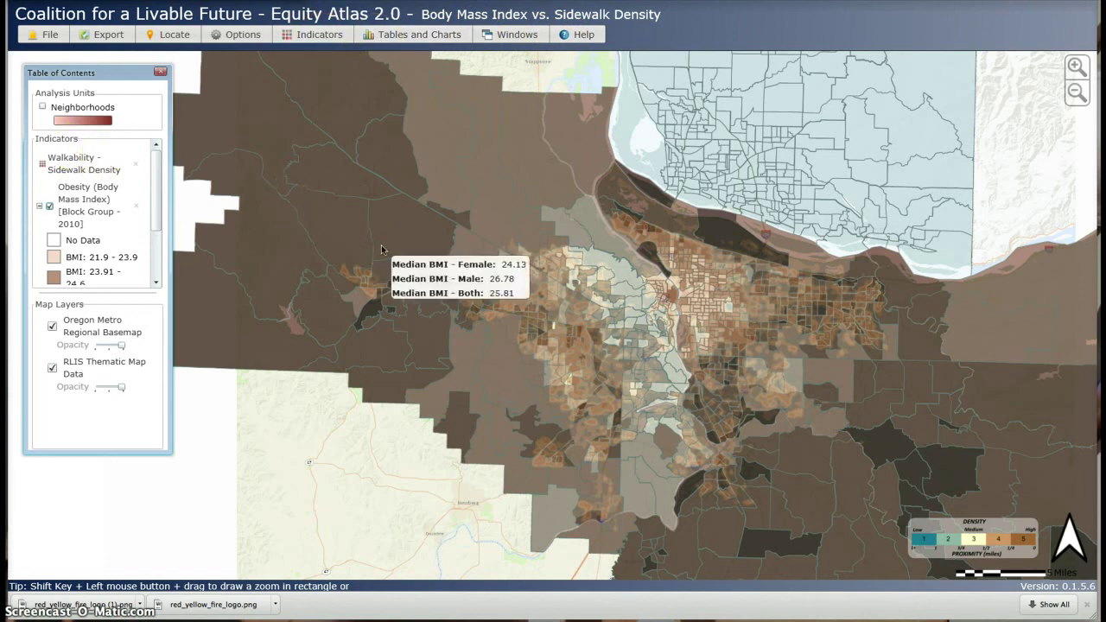